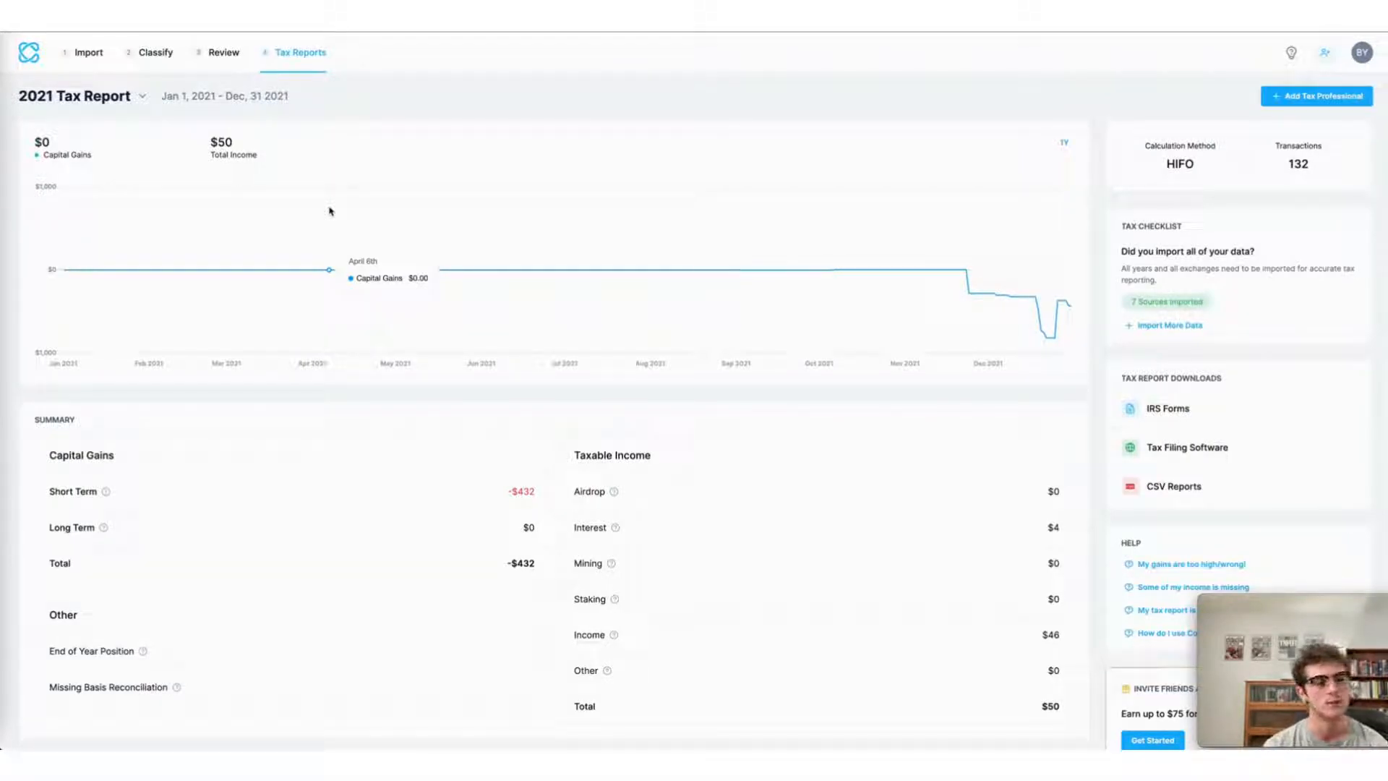
From the Import page, add a new empty Ethereum account, created as Ethereum #2.
click(90, 53)
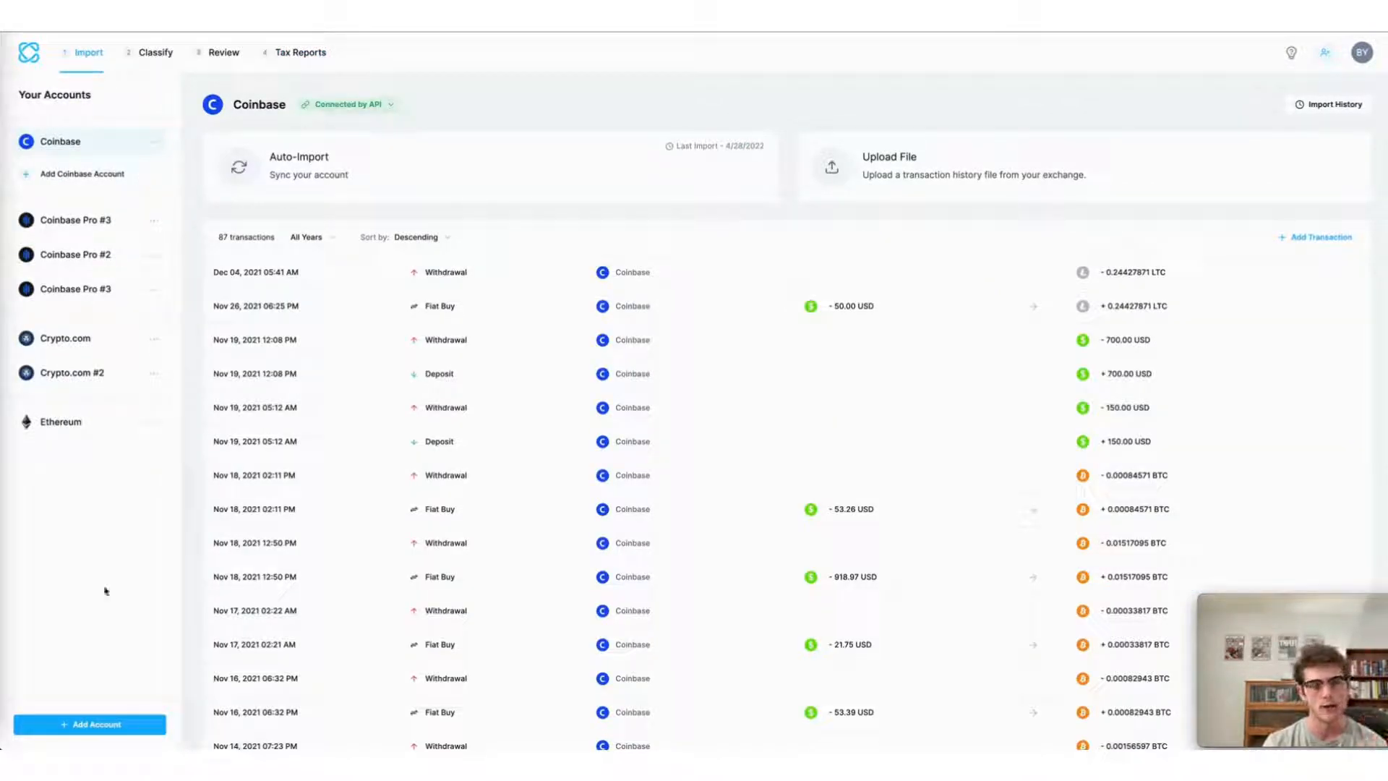
click(148, 731)
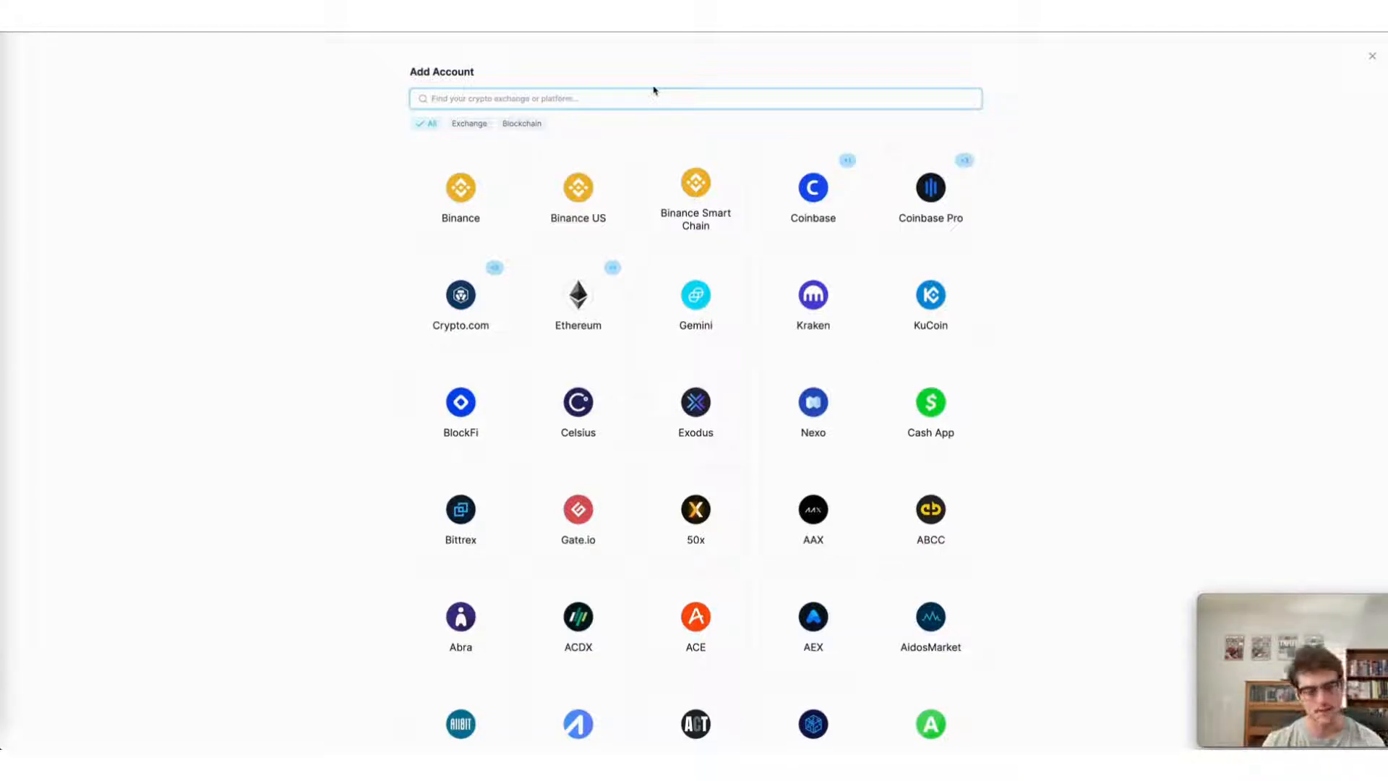
text(ethere)
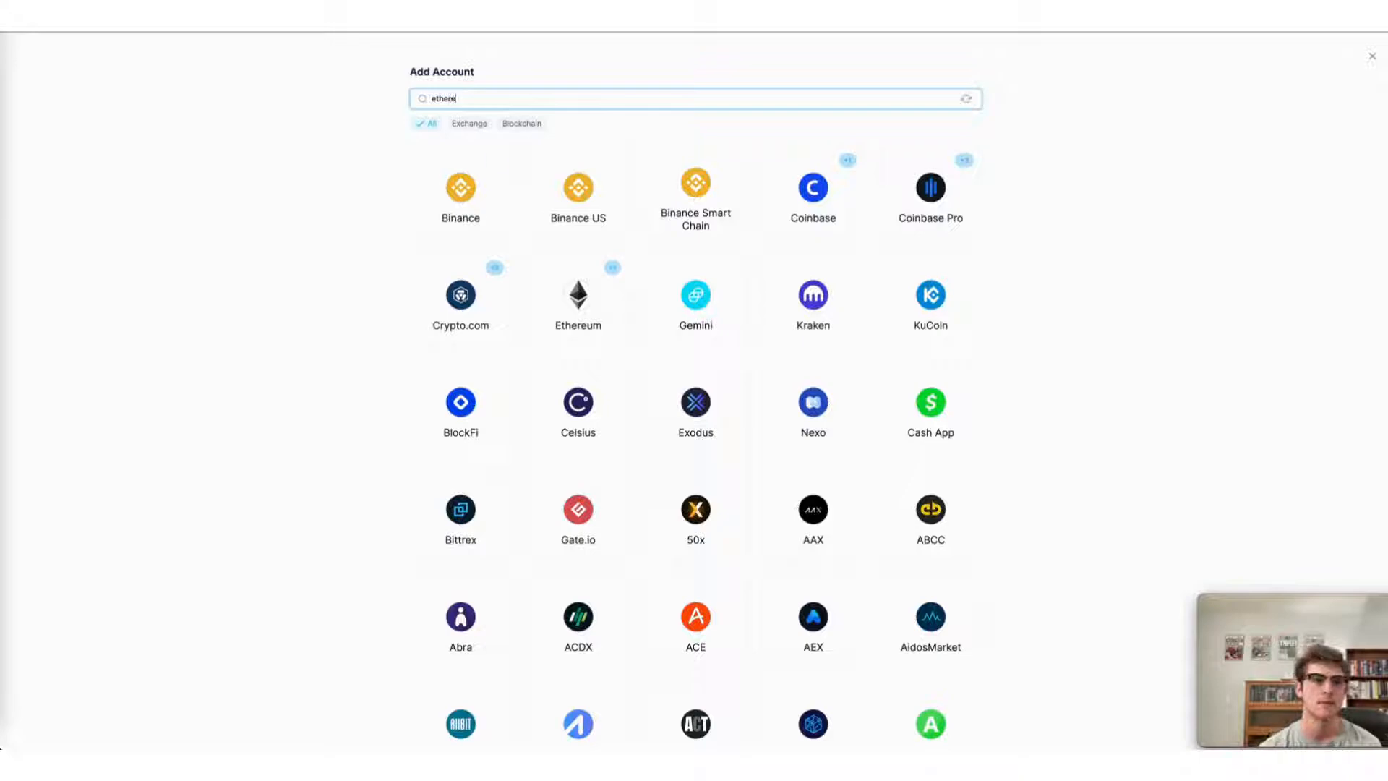
click(461, 198)
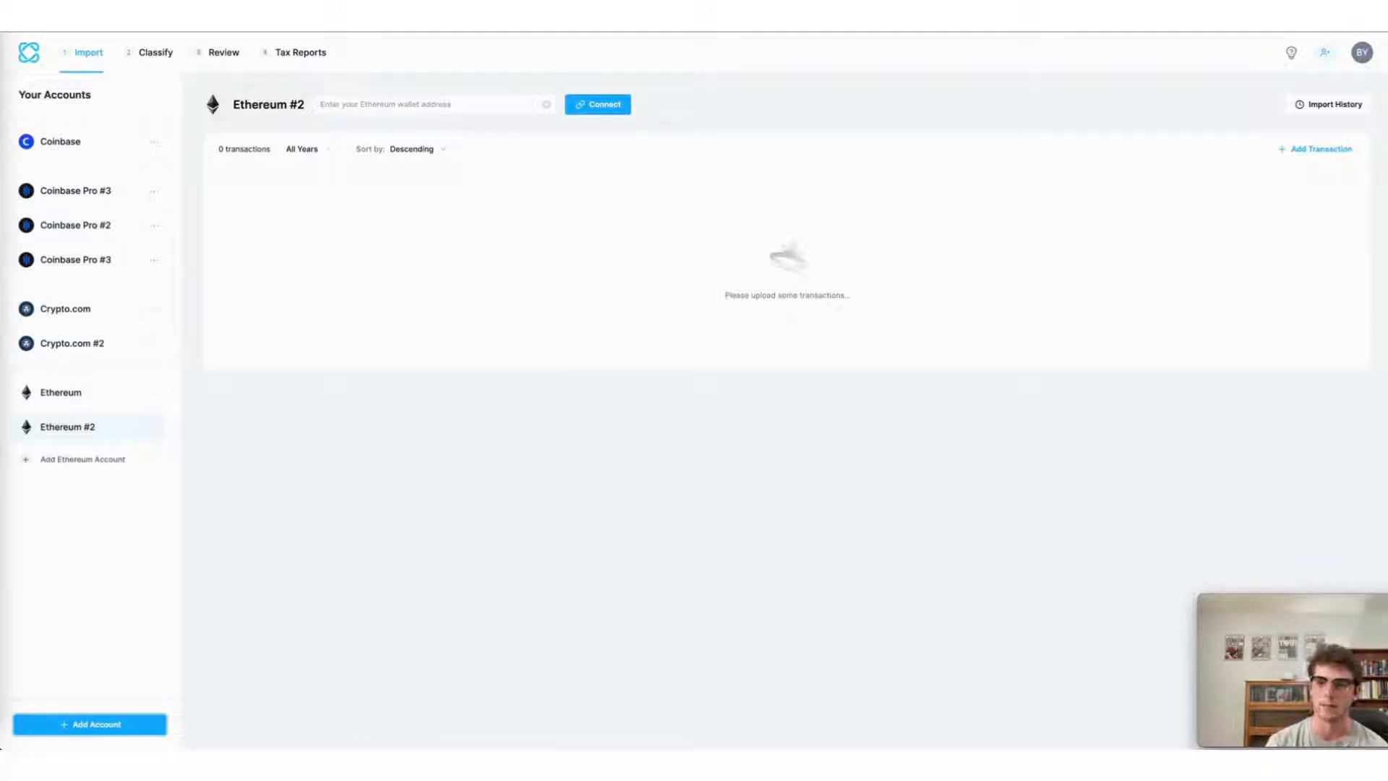
Copy the account address from the MetaMask wallet popup.
click(1324, 52)
click(1191, 96)
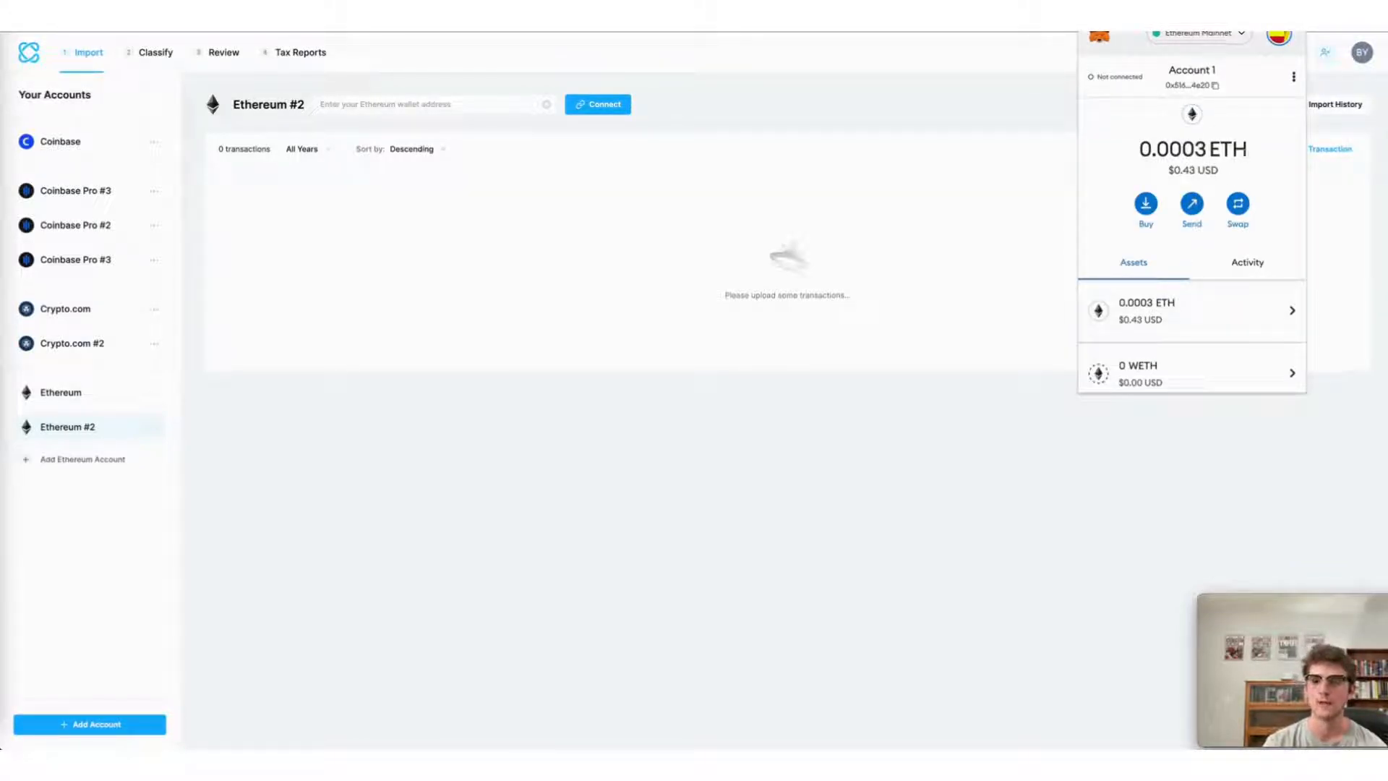
click(1217, 84)
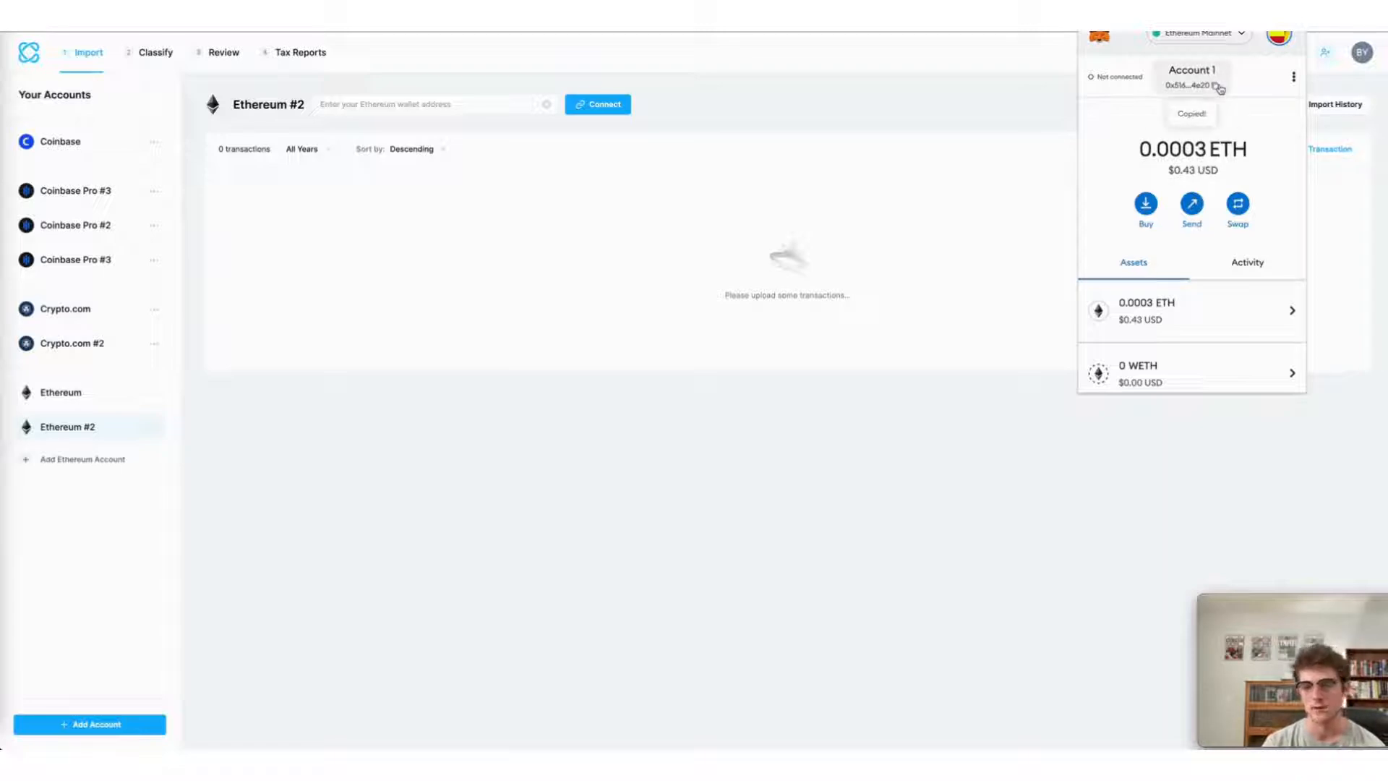
Paste the address into Ethereum #2, connect it and confirm the 38-transaction import.
click(1038, 139)
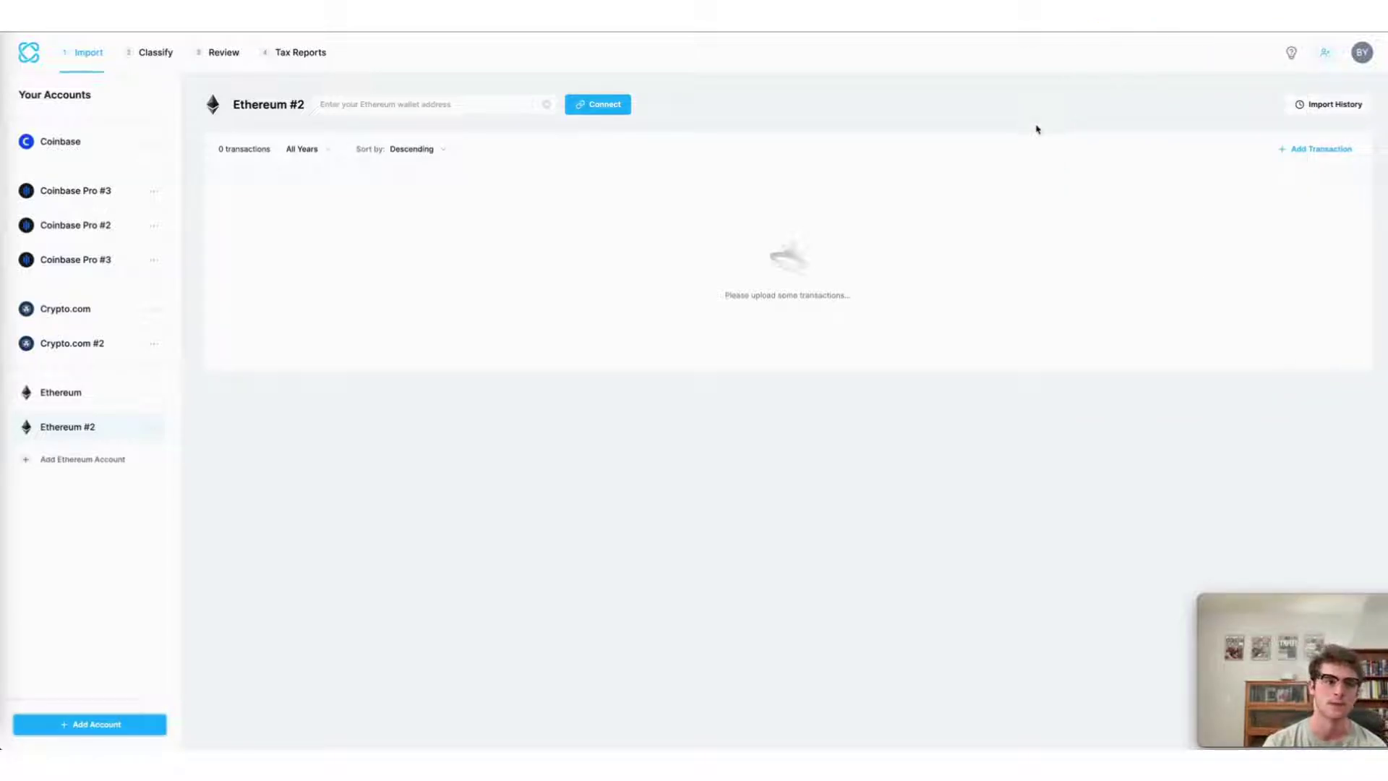
click(421, 109)
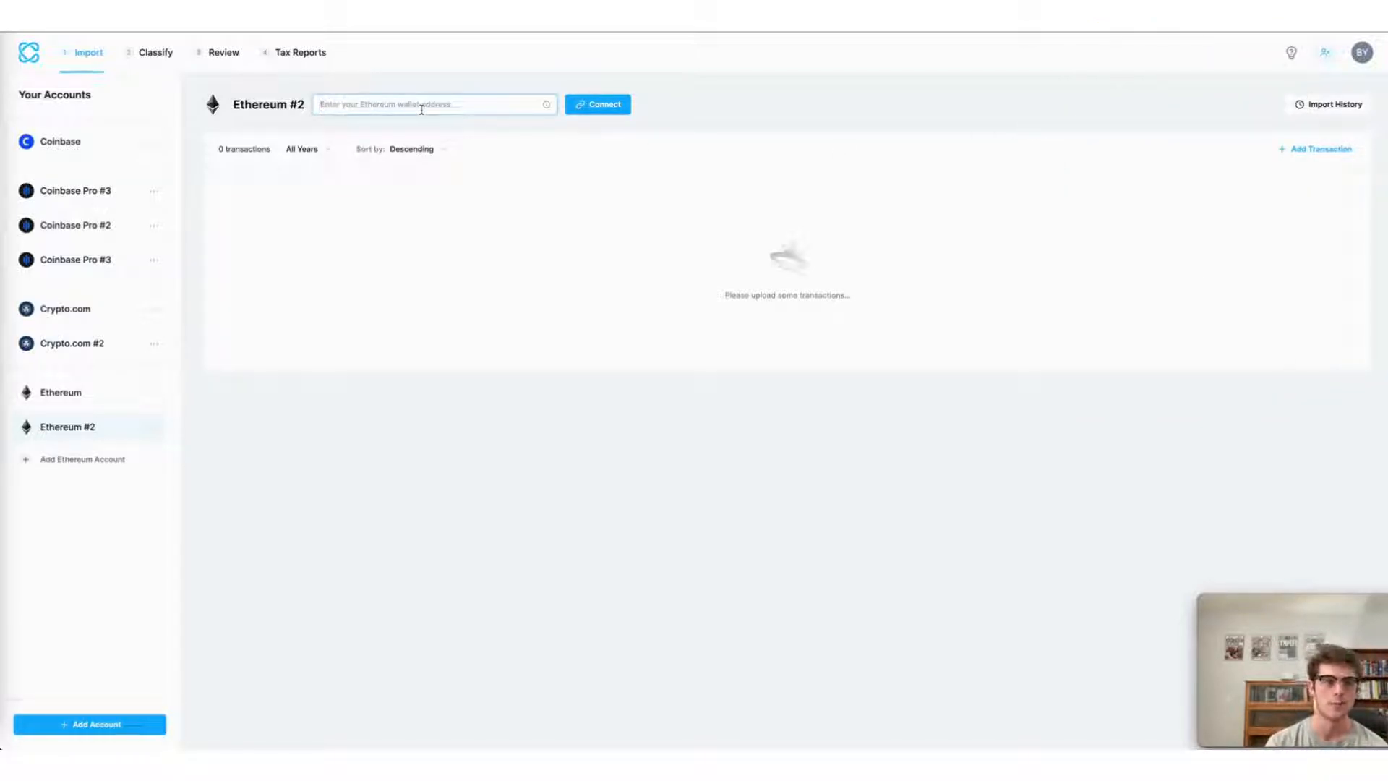
key(ctrl+v)
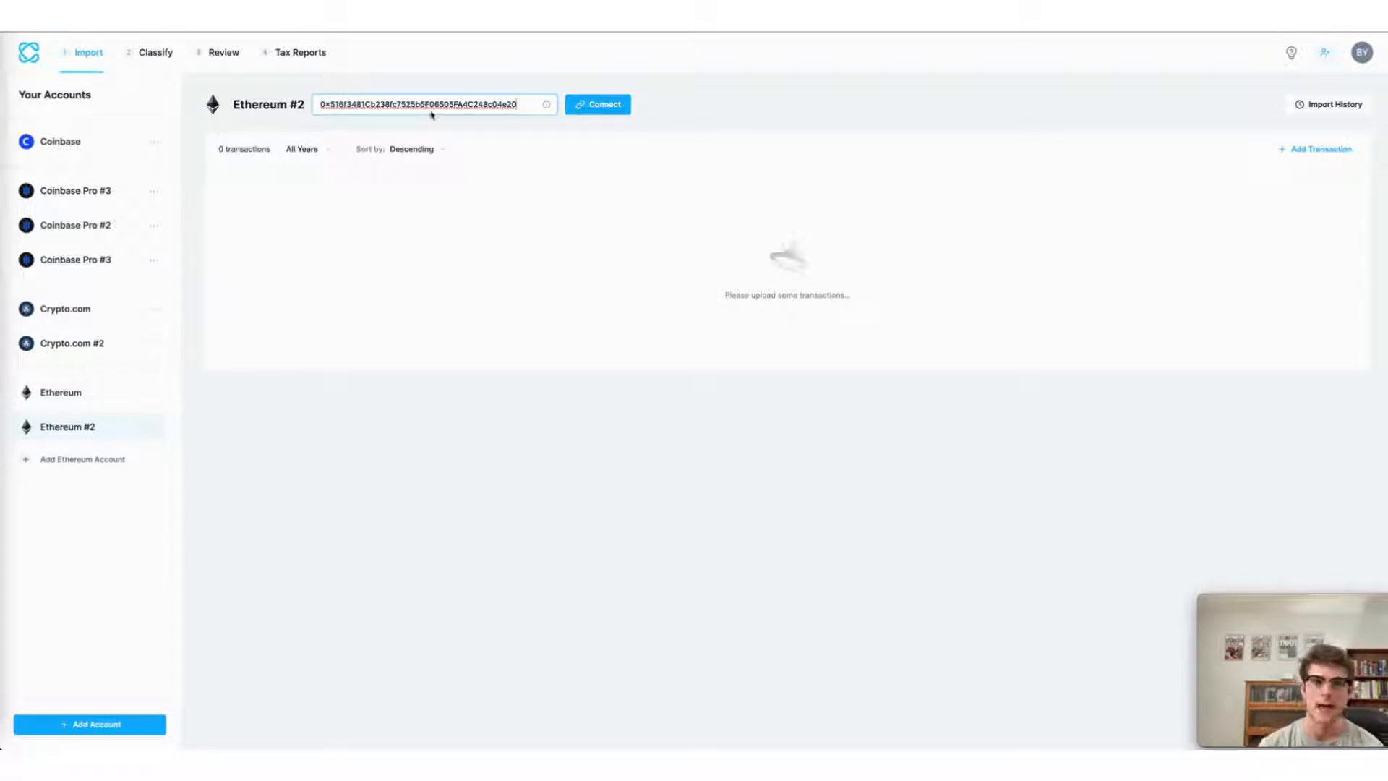
click(598, 104)
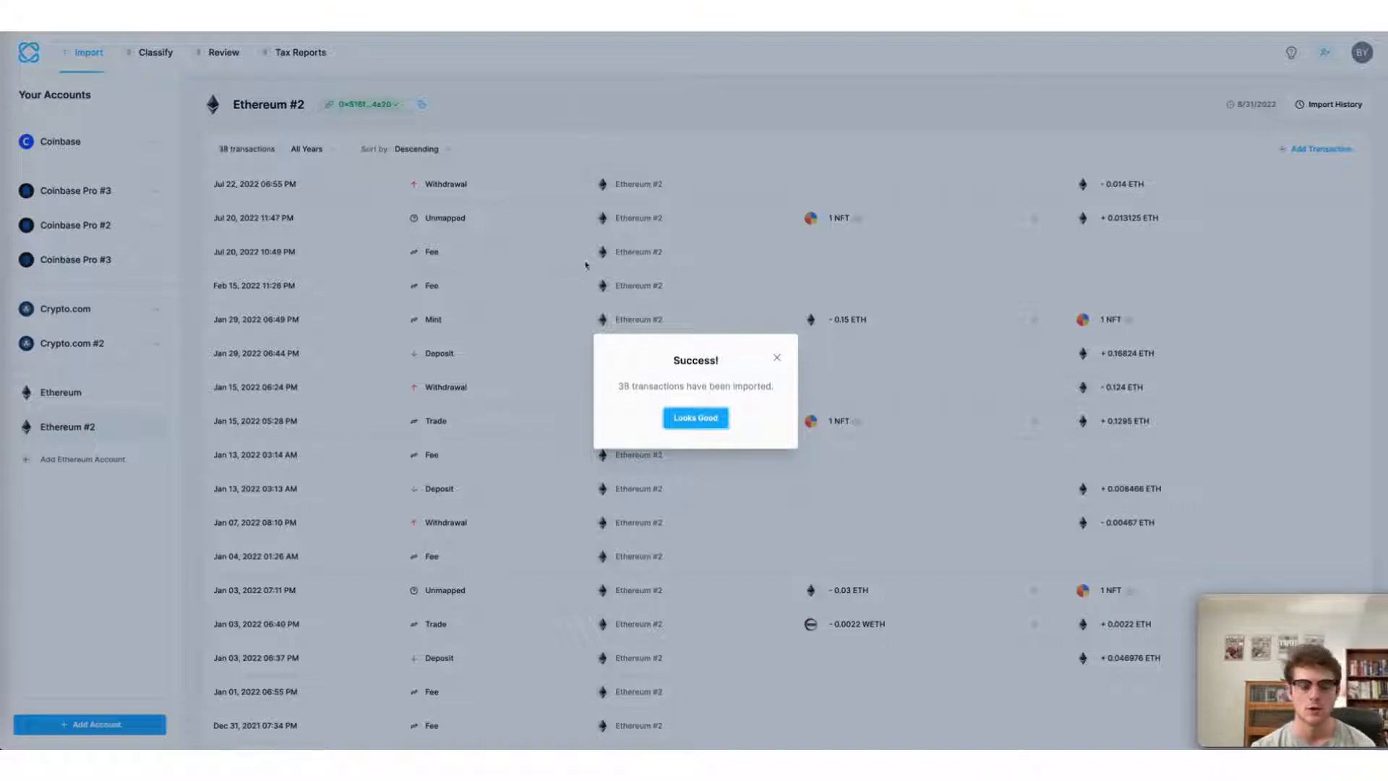
click(696, 418)
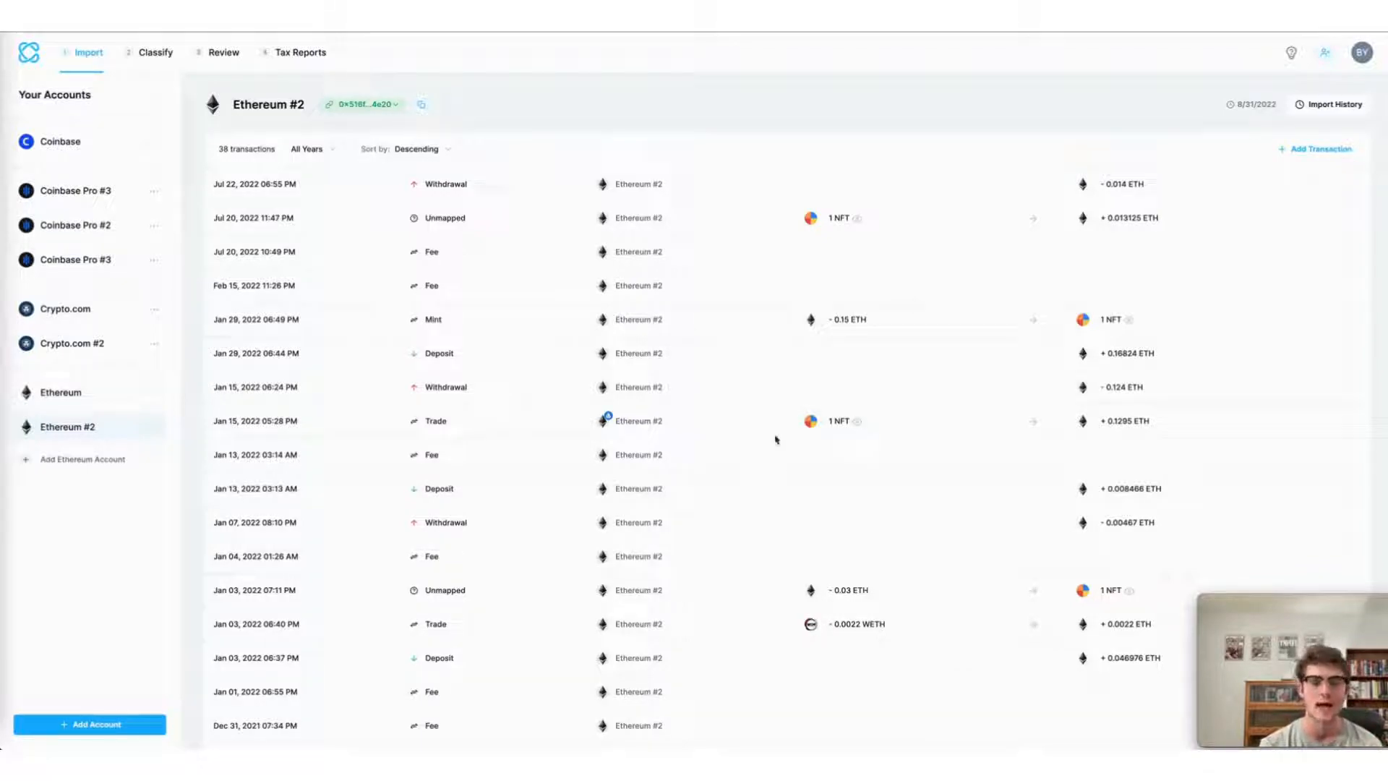
On the Review page, filter the transactions so only the Ethereum account's remain.
click(155, 53)
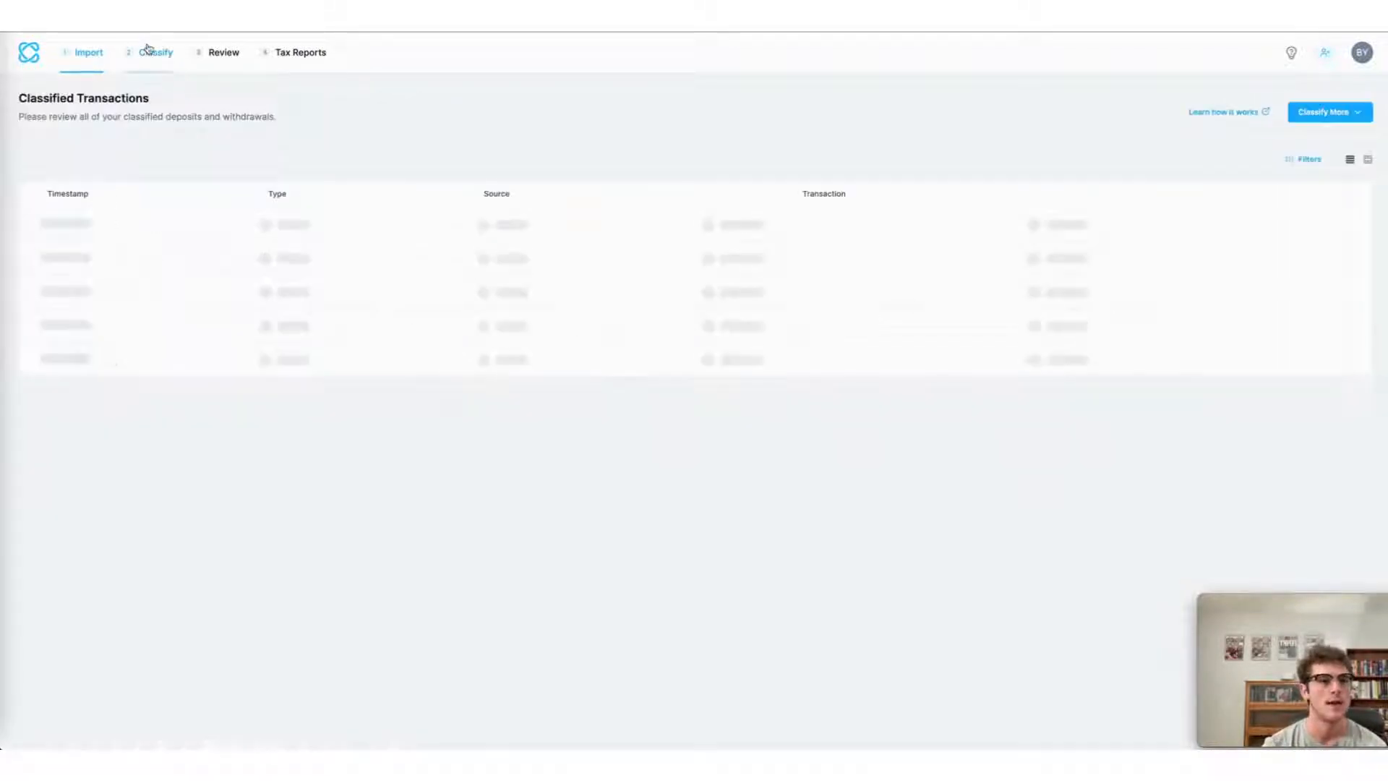
click(217, 53)
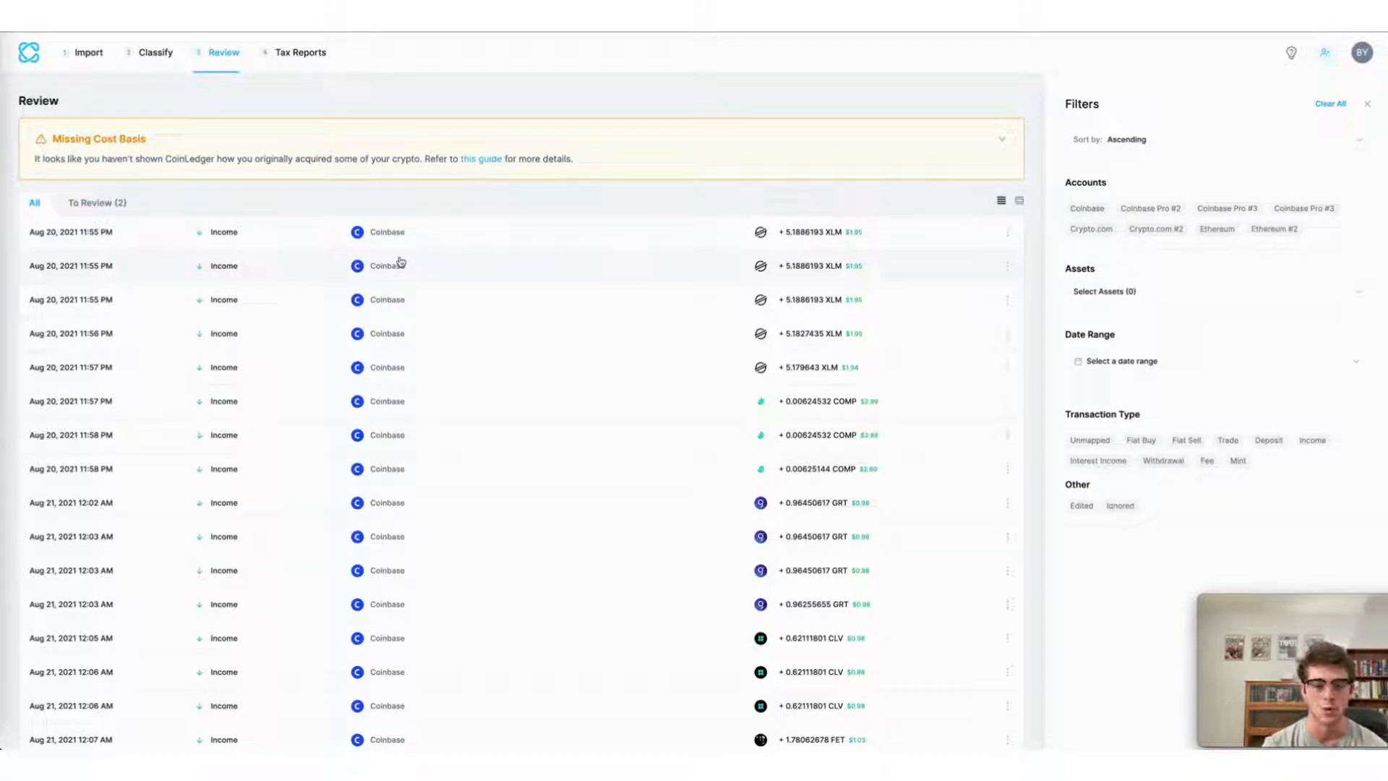
click(1274, 229)
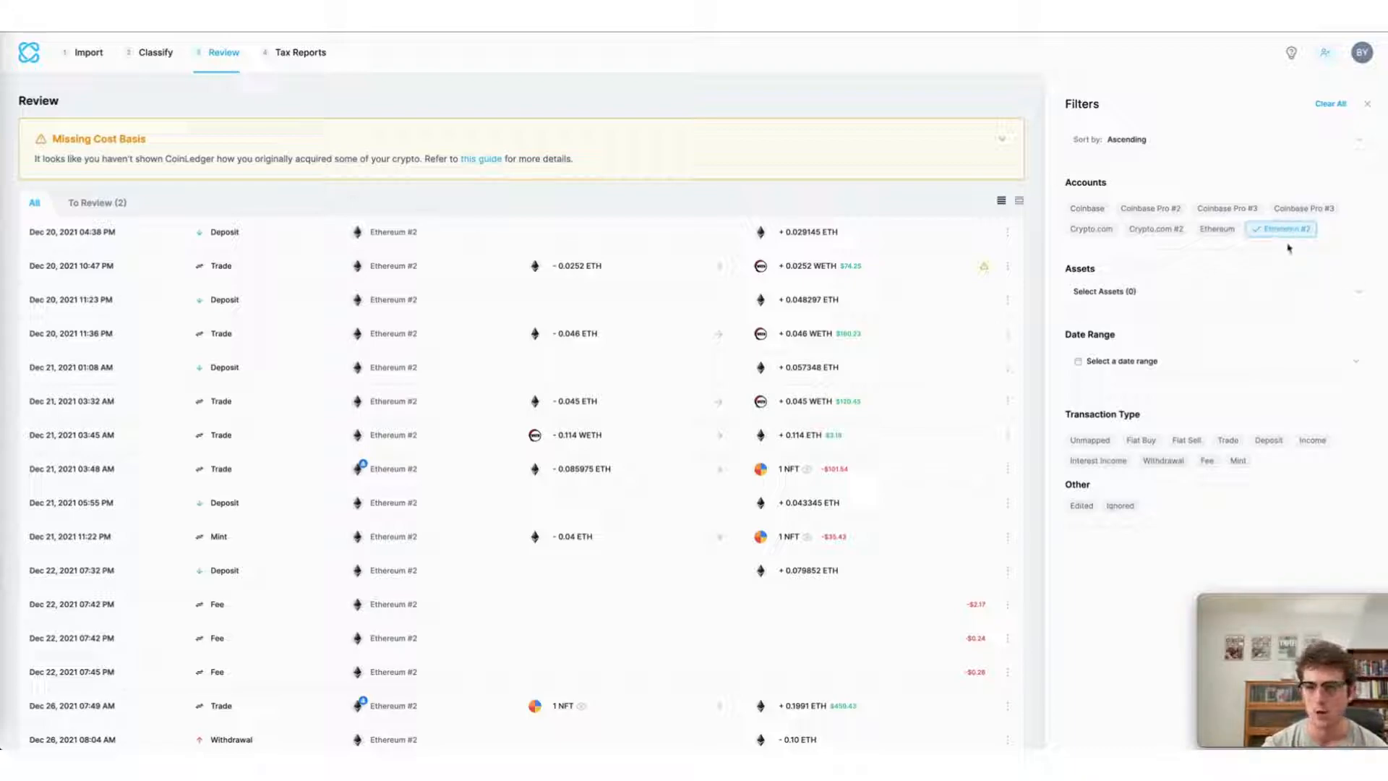
click(1226, 234)
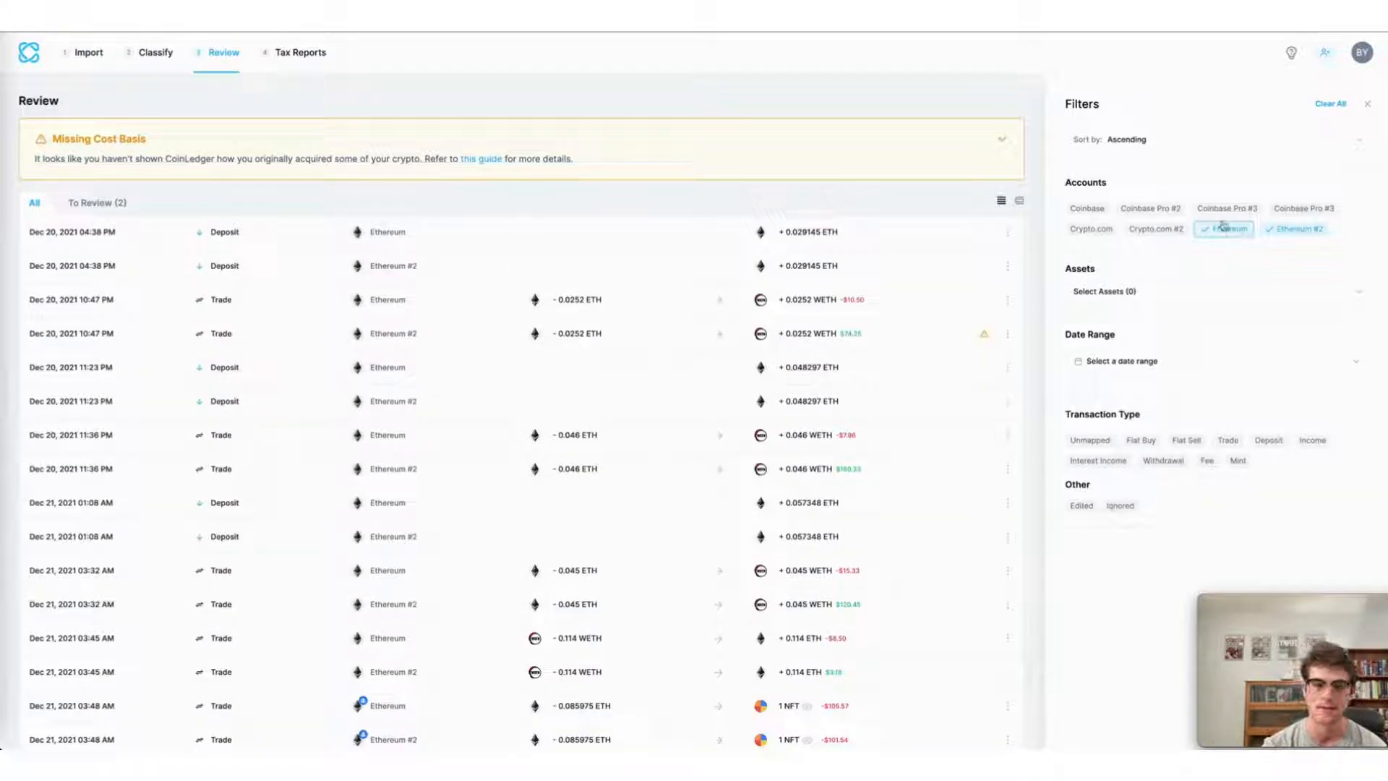
click(1295, 231)
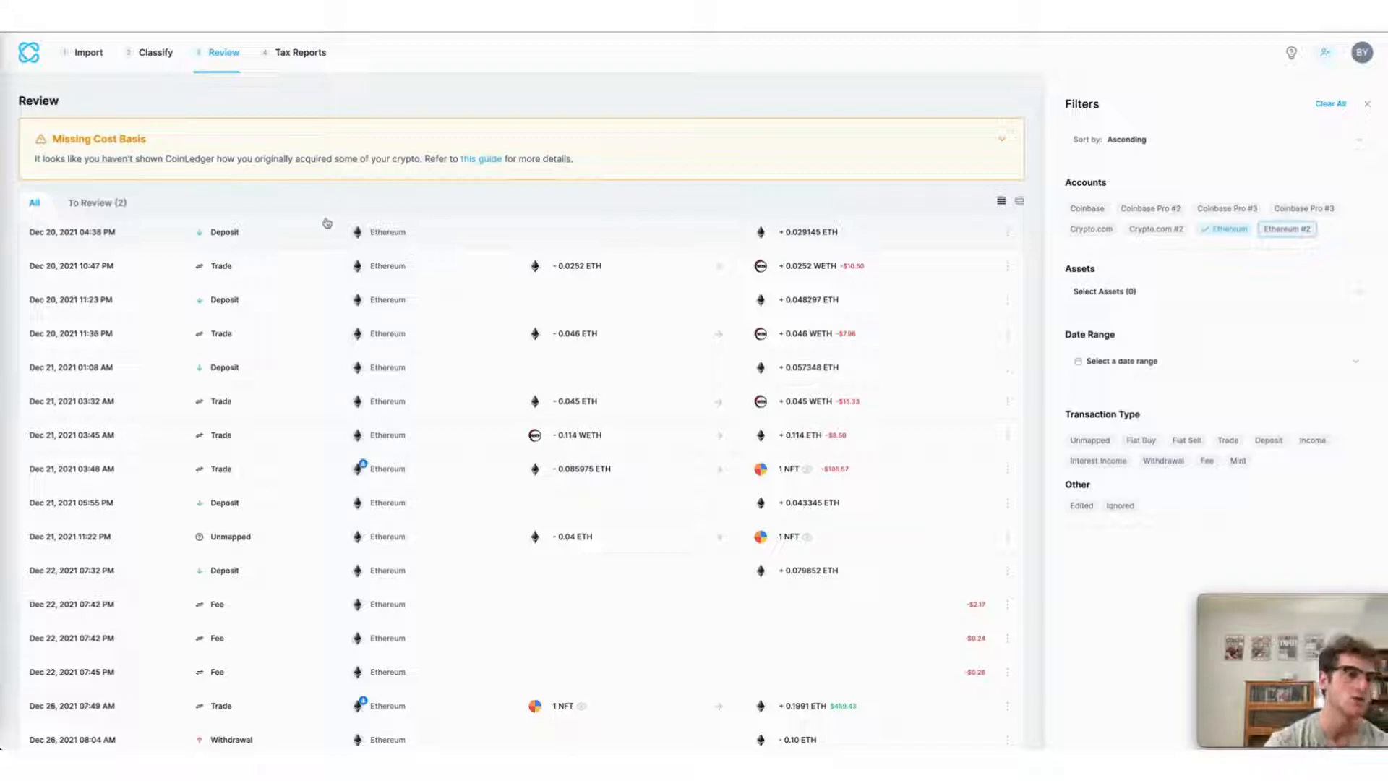
scroll(237, 410, down, 5)
scroll(237, 411, down, 1)
scroll(222, 399, up, 6)
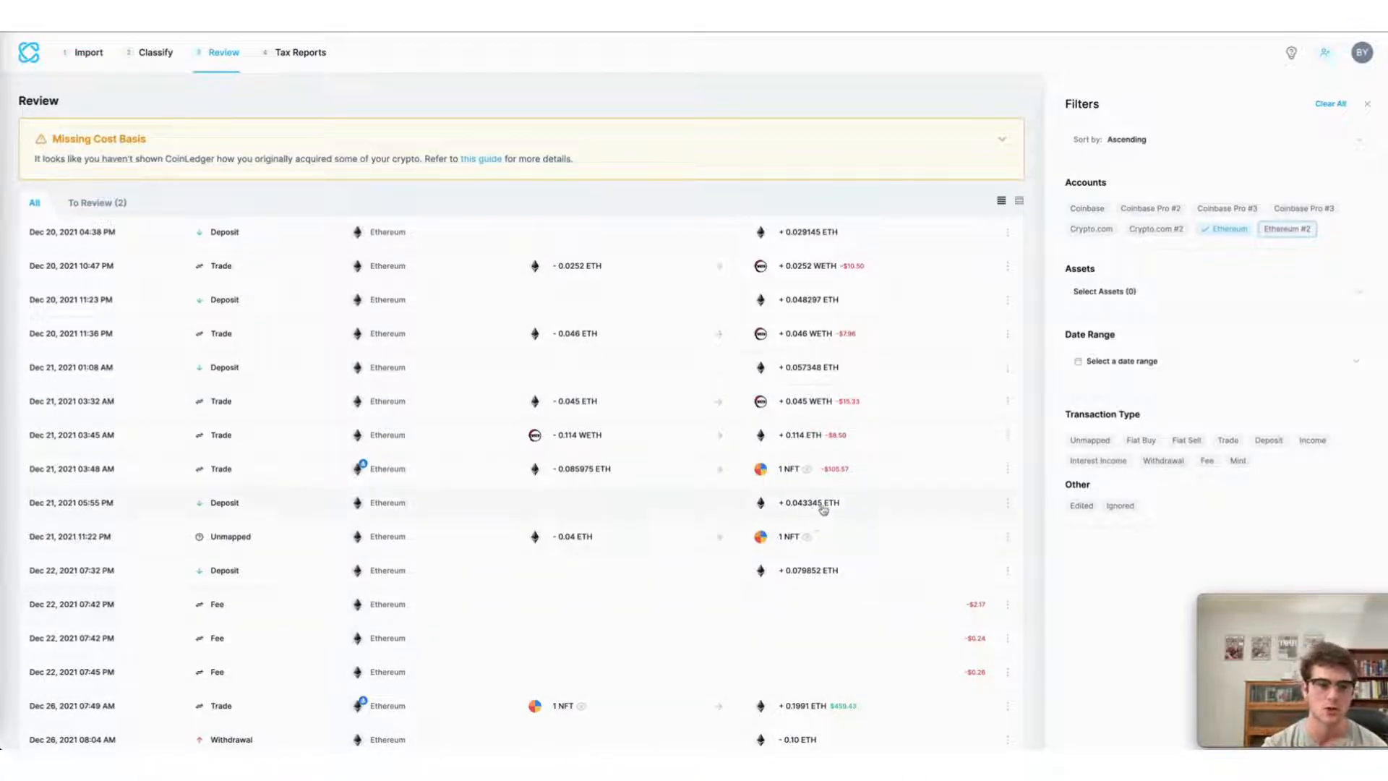
Expand the details of the Dec 21, 2021 3:48 AM NFT trade.
click(810, 469)
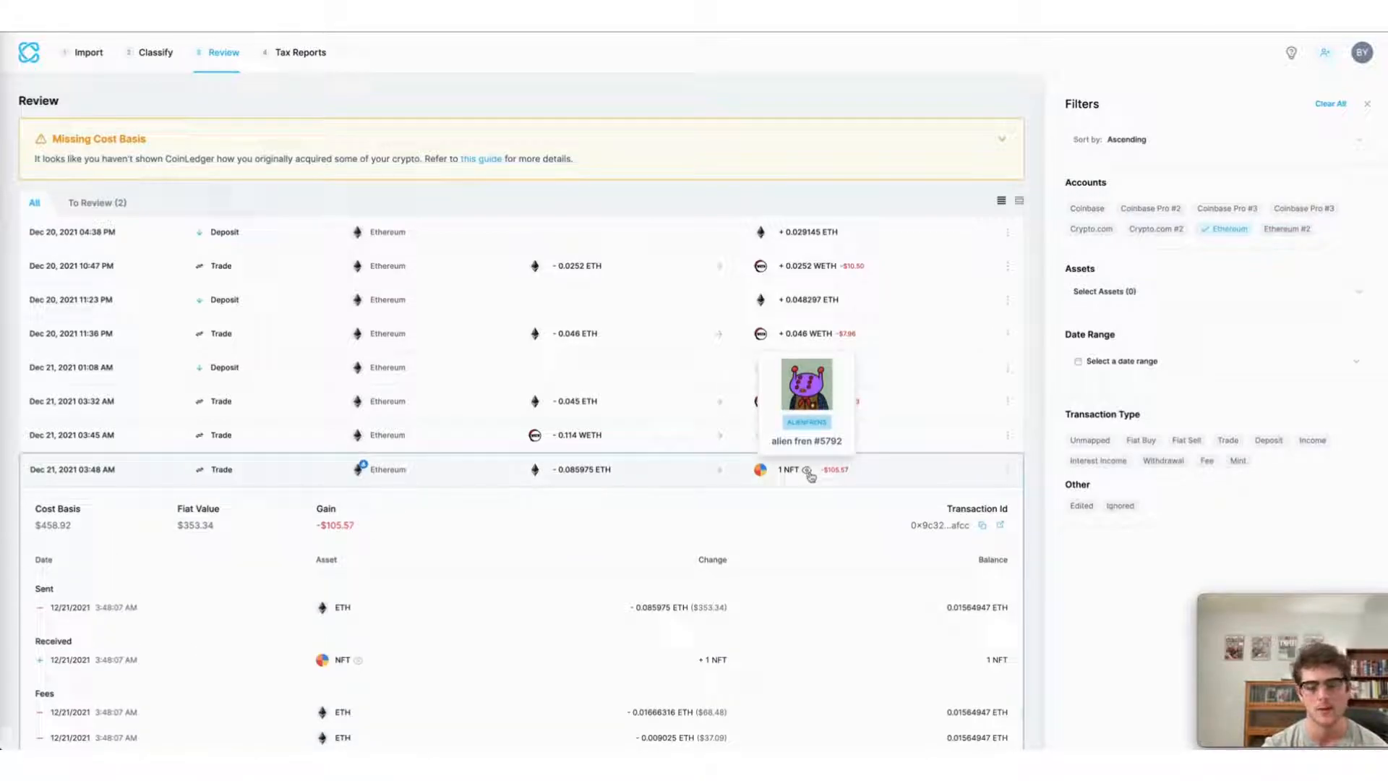
scroll(423, 606, down, 1)
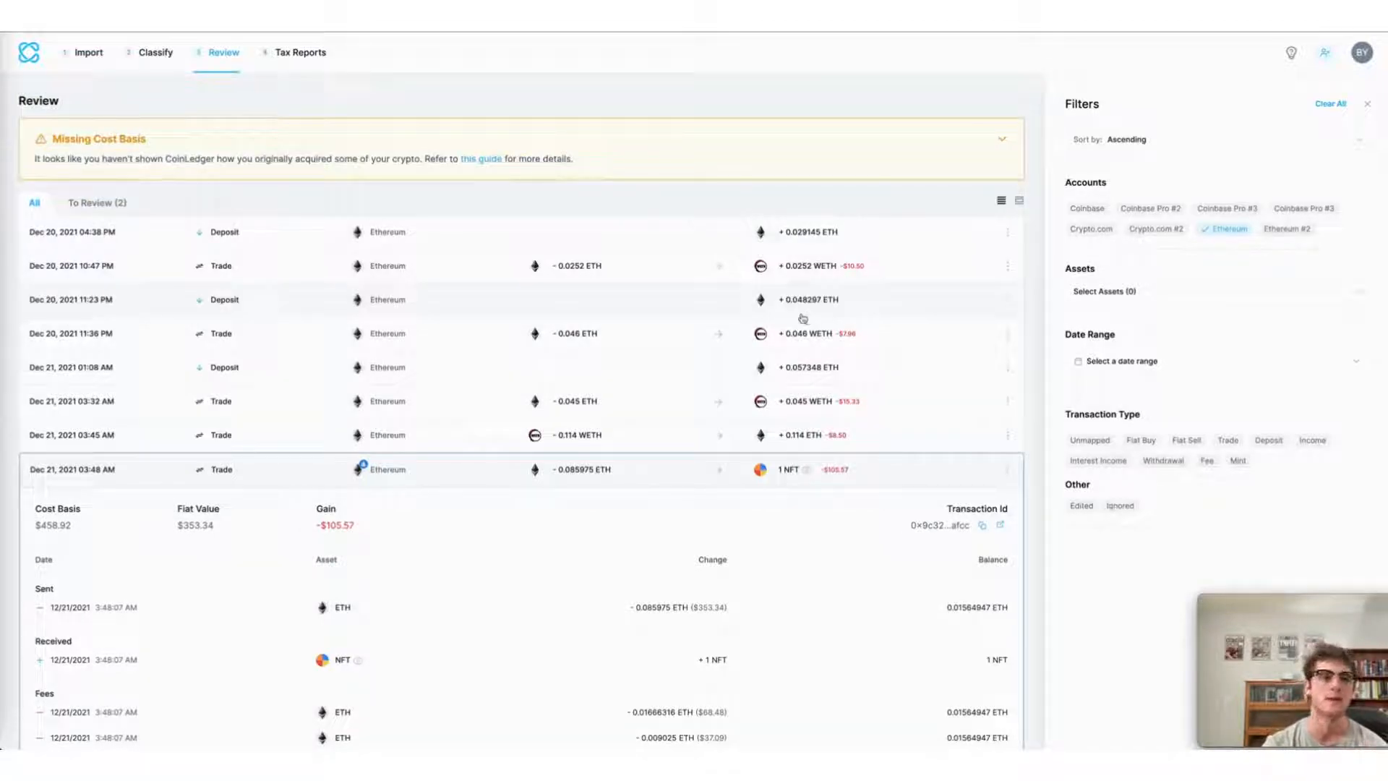
click(300, 52)
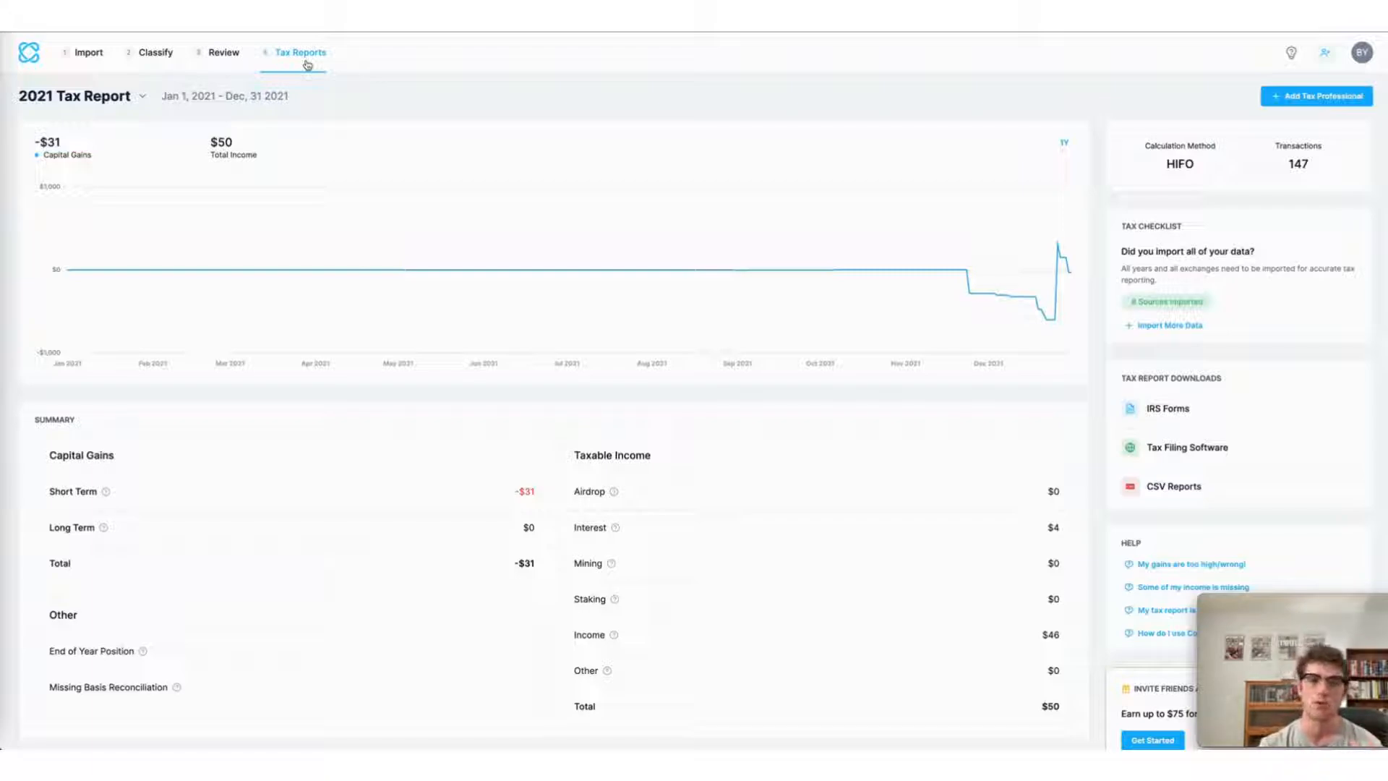
scroll(435, 282, down, 1)
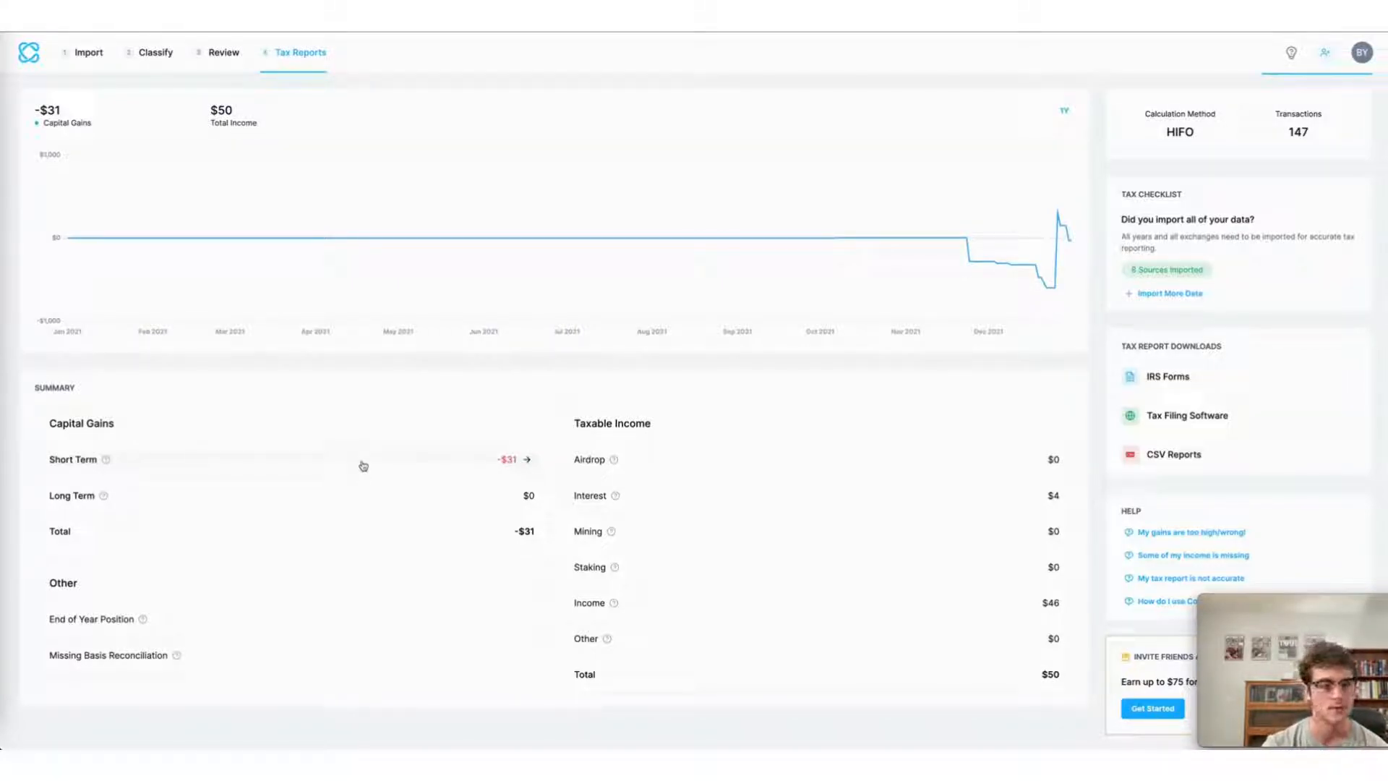
click(367, 459)
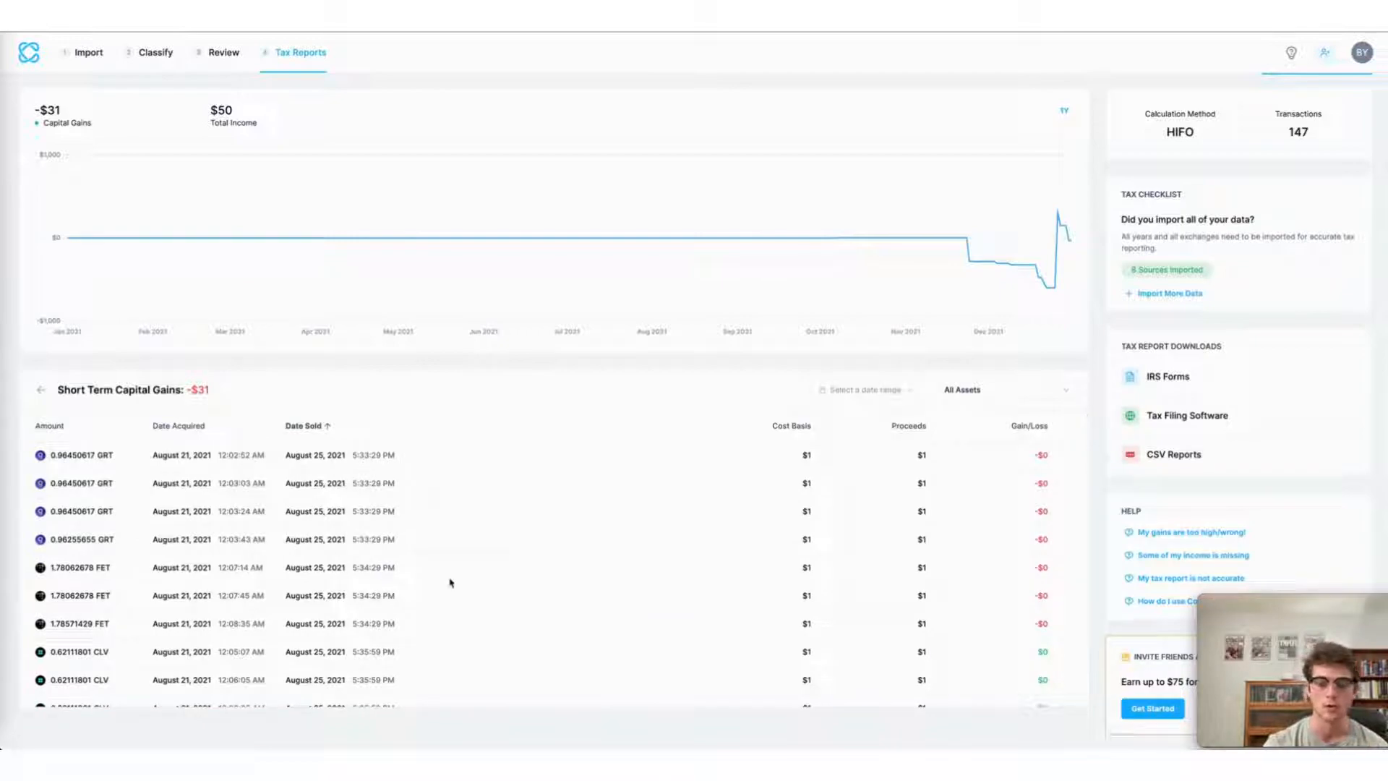
scroll(450, 583, down, 5)
scroll(450, 582, down, 5)
scroll(450, 582, down, 5)
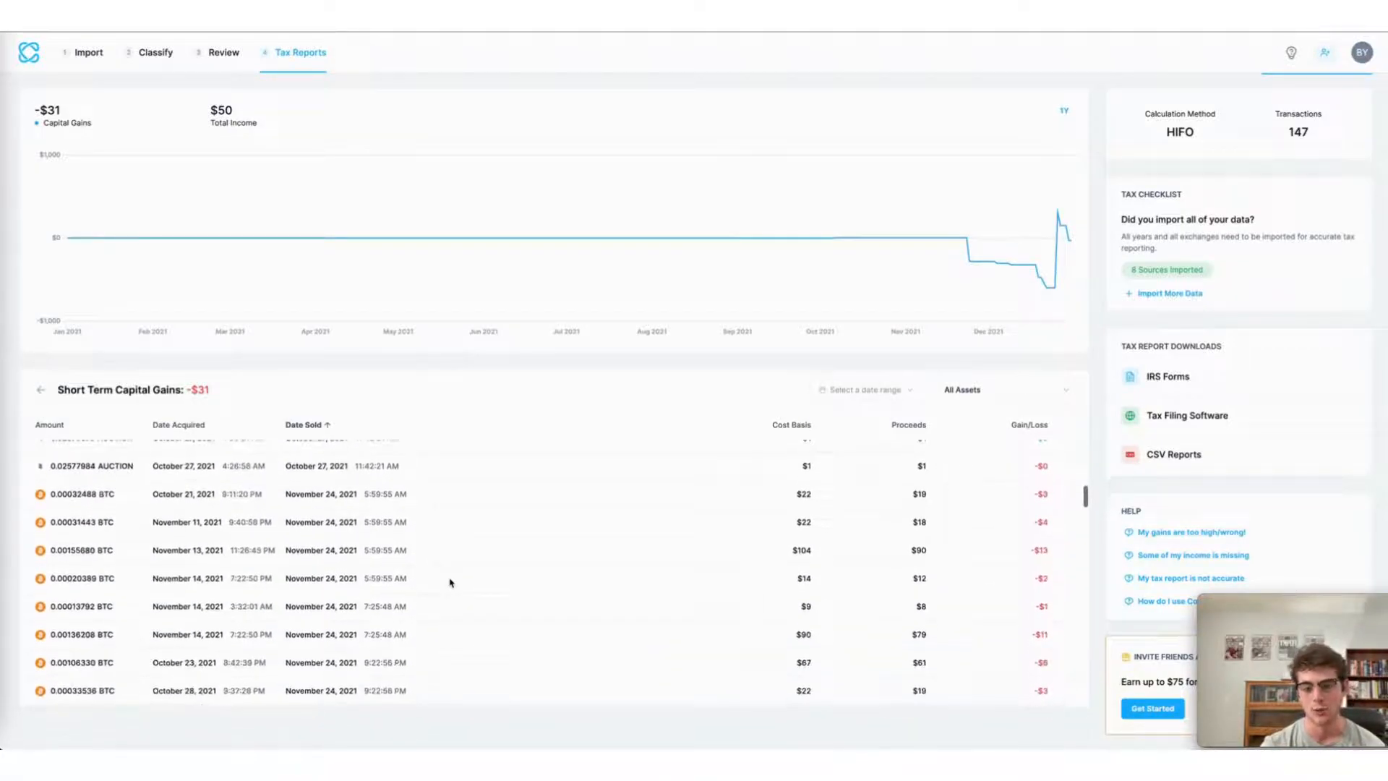
scroll(450, 582, down, 5)
scroll(451, 582, down, 3)
scroll(450, 582, down, 3)
scroll(449, 582, down, 3)
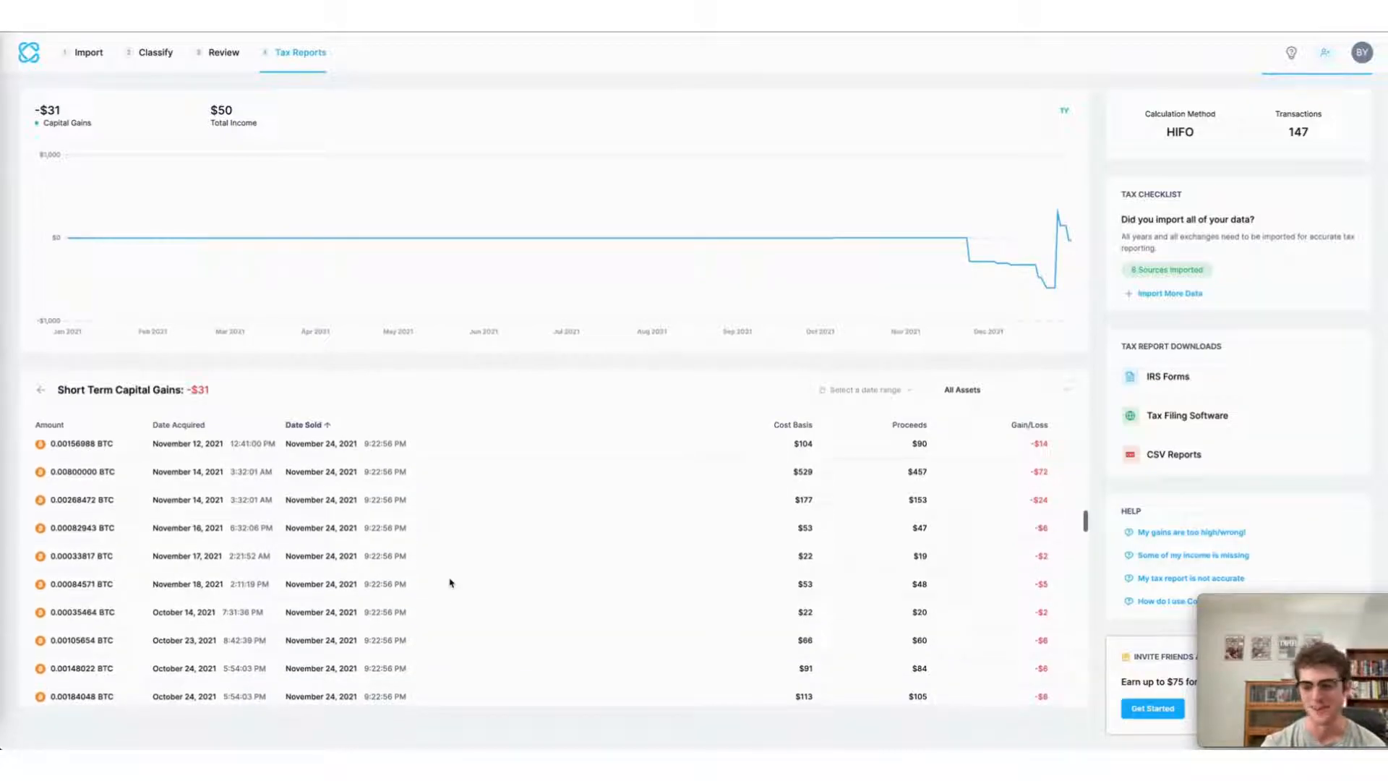
scroll(450, 583, down, 4)
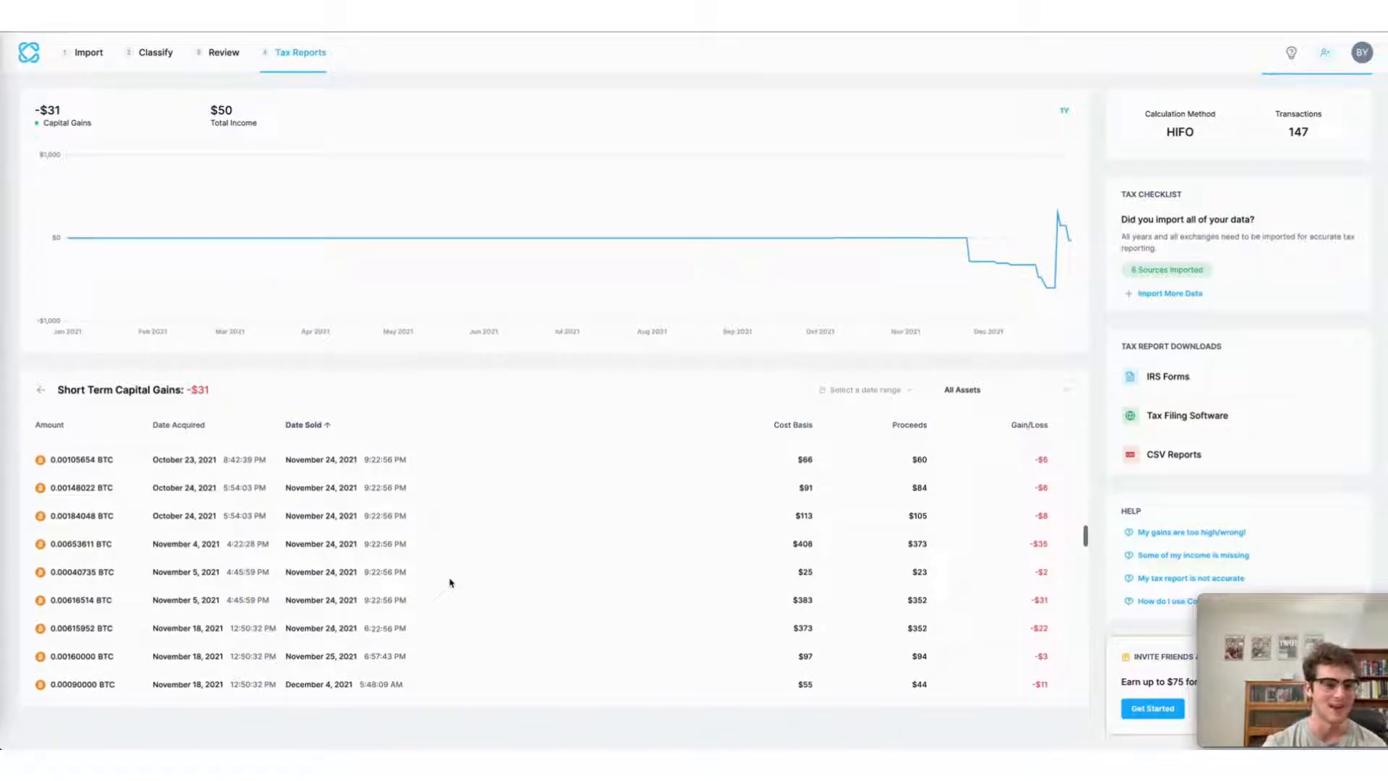
scroll(450, 582, down, 3)
scroll(449, 582, down, 3)
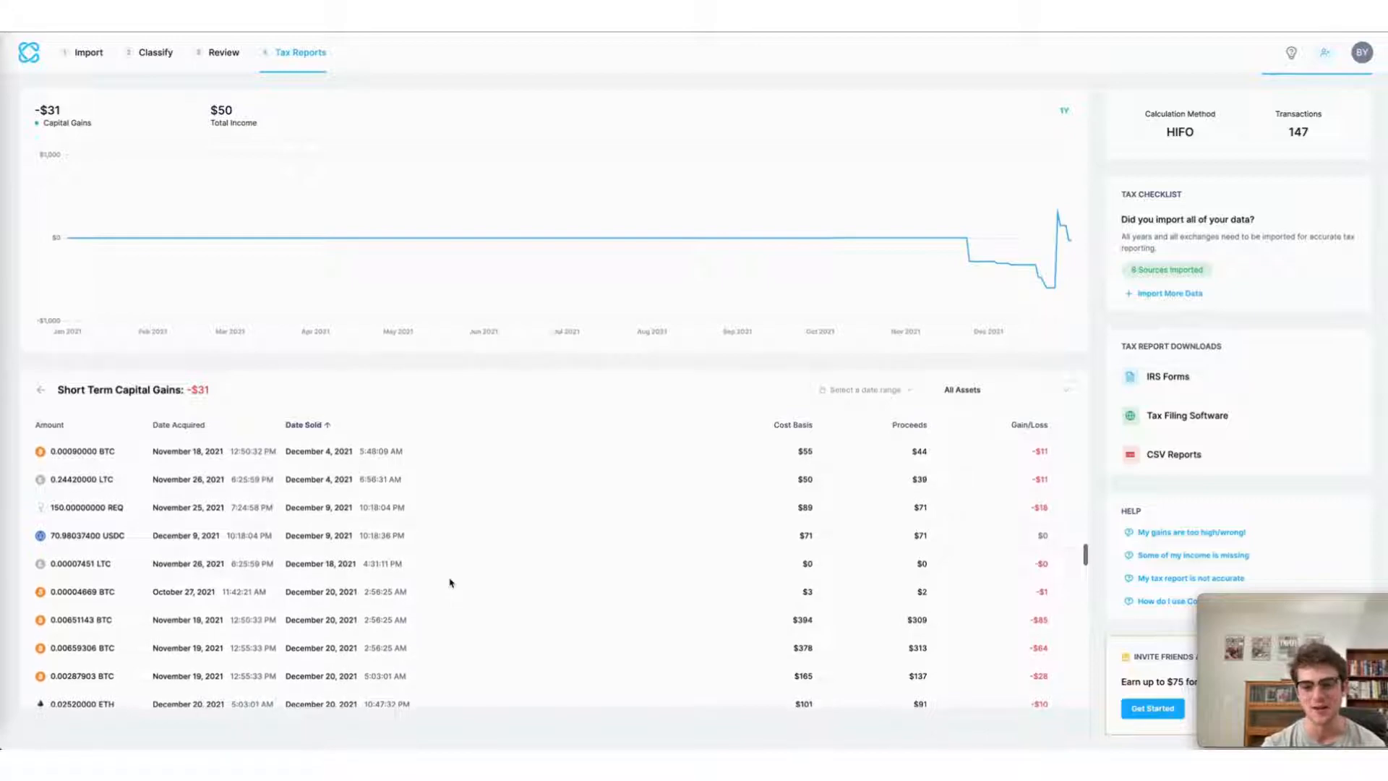
scroll(449, 583, down, 1)
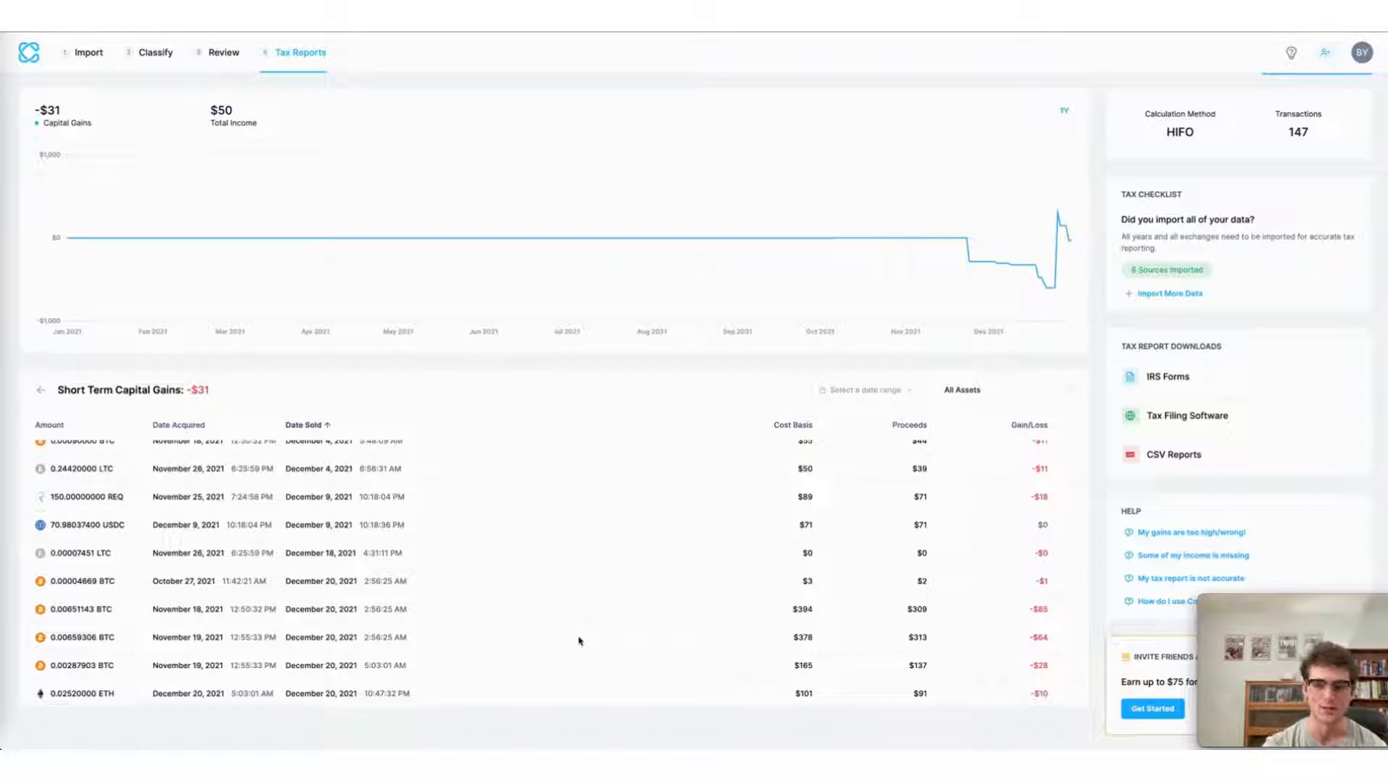
click(39, 389)
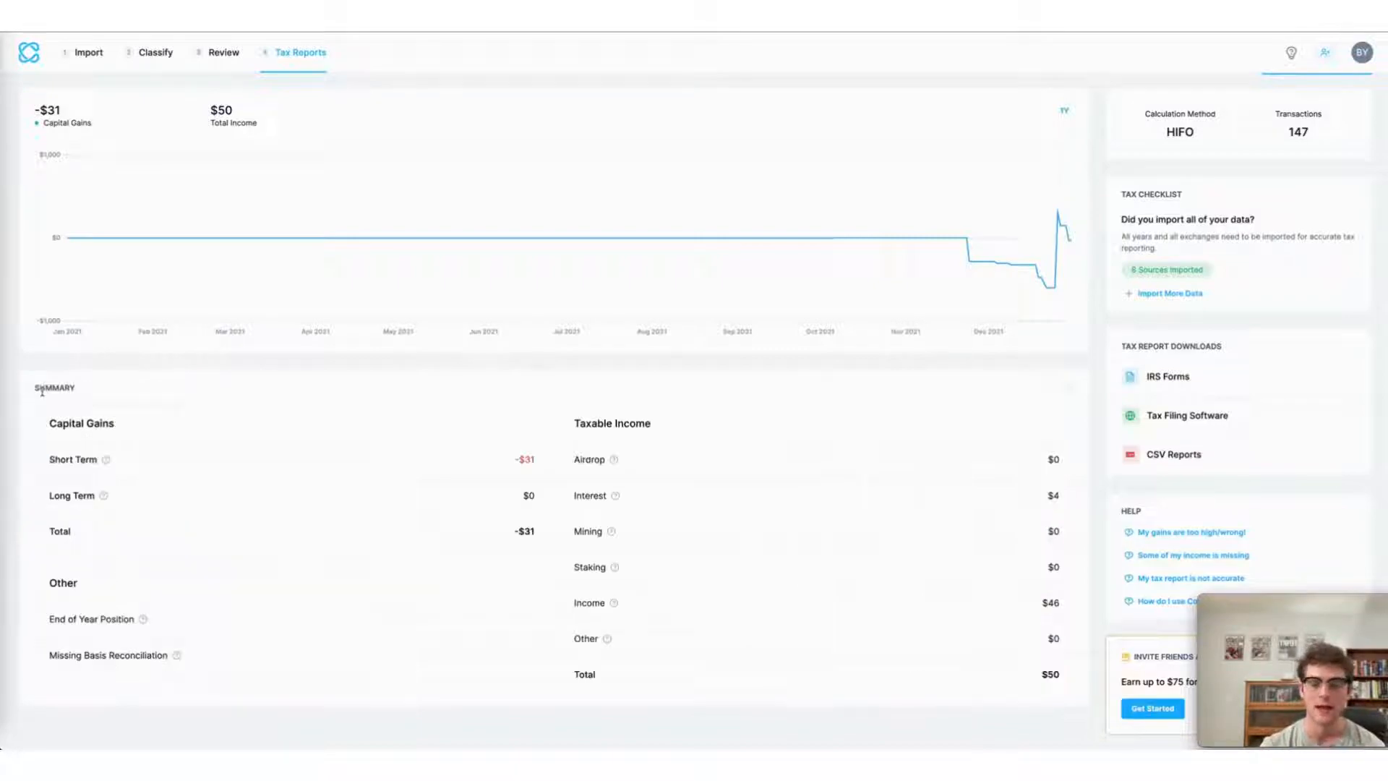
From the IRS Forms downloads, generate Form 8949 for 2021 and acknowledge the email confirmation.
click(1197, 456)
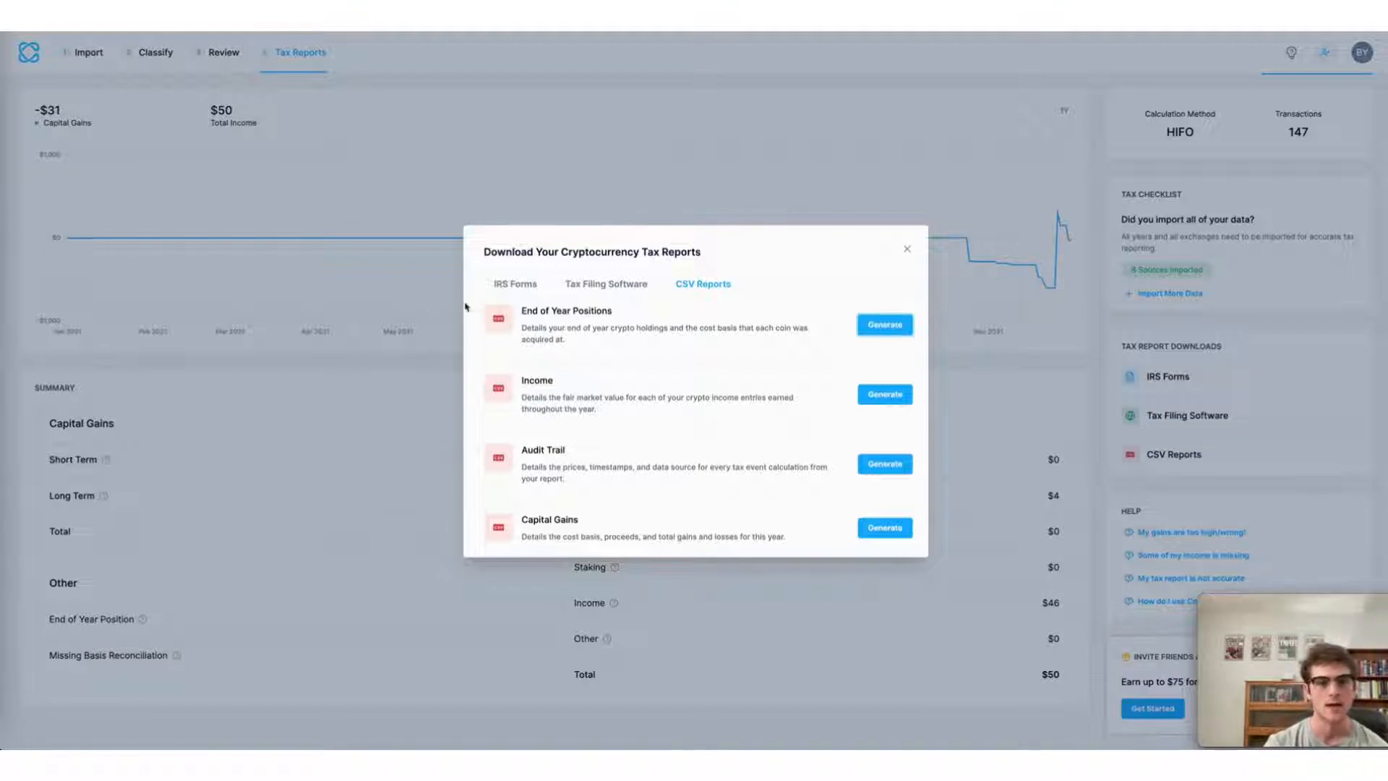
click(518, 283)
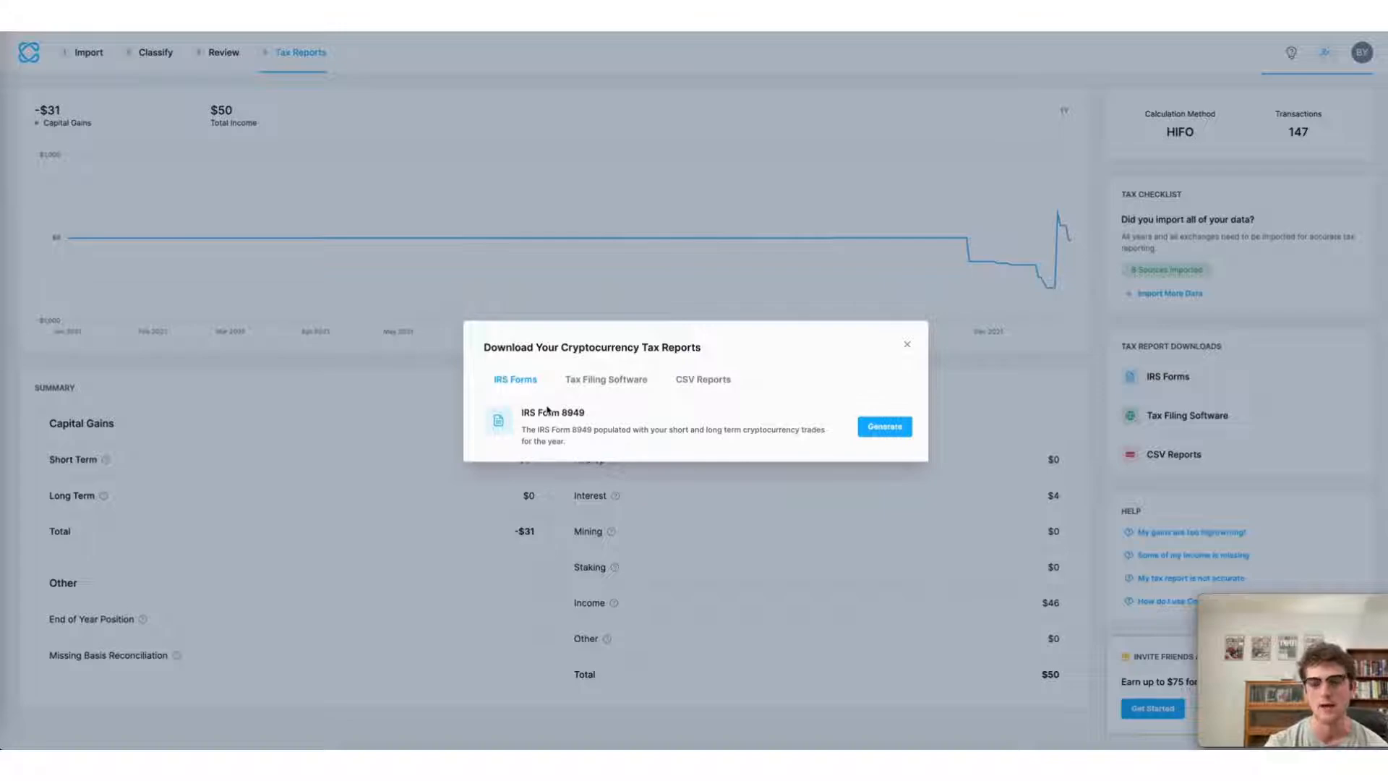
click(885, 426)
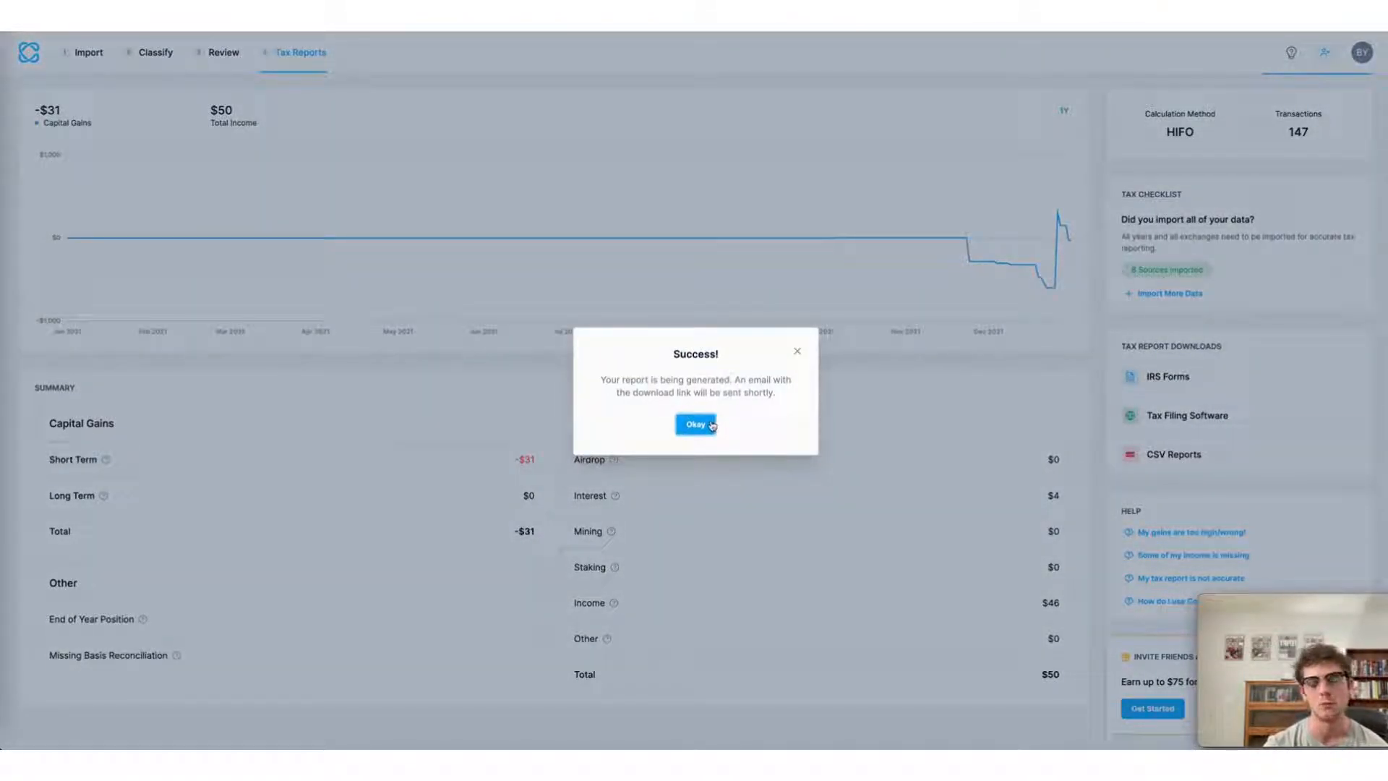
click(711, 426)
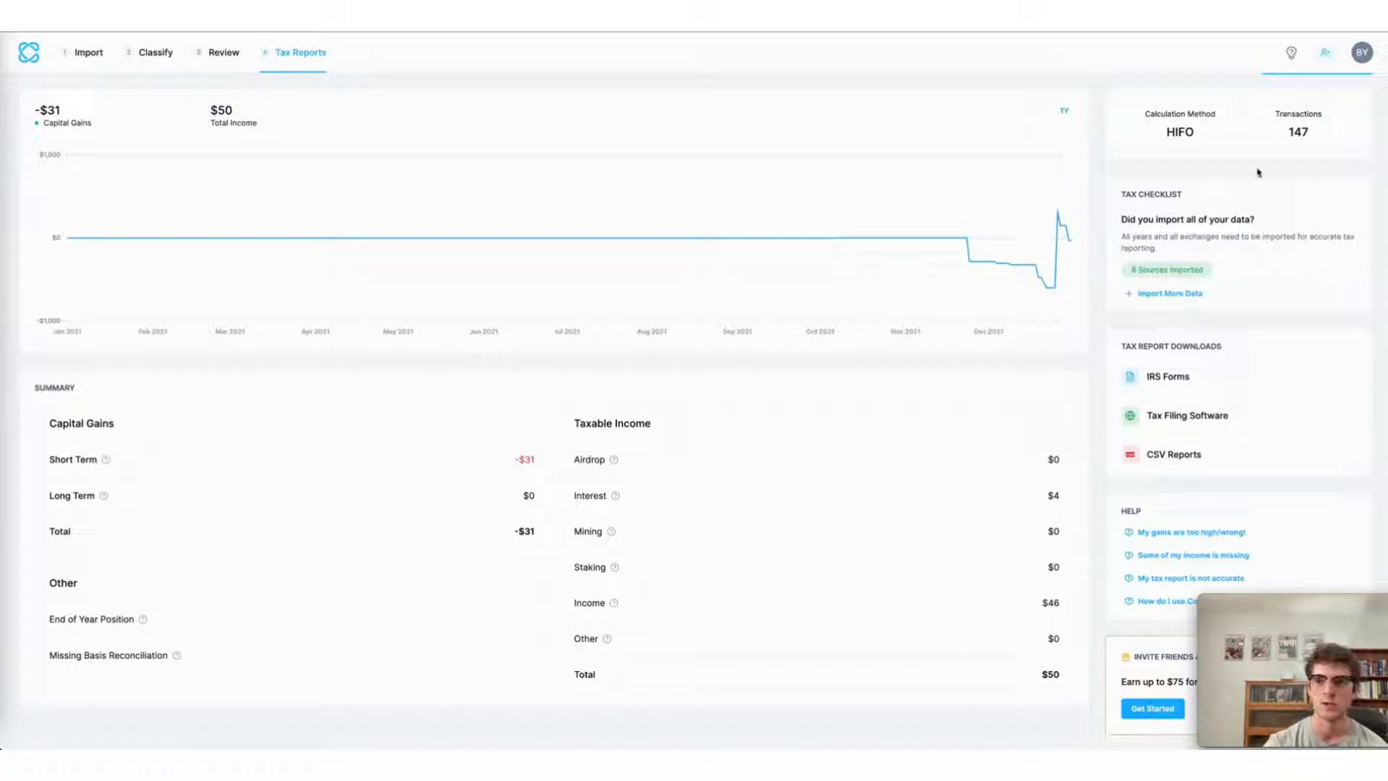
scroll(1258, 171, up, 1)
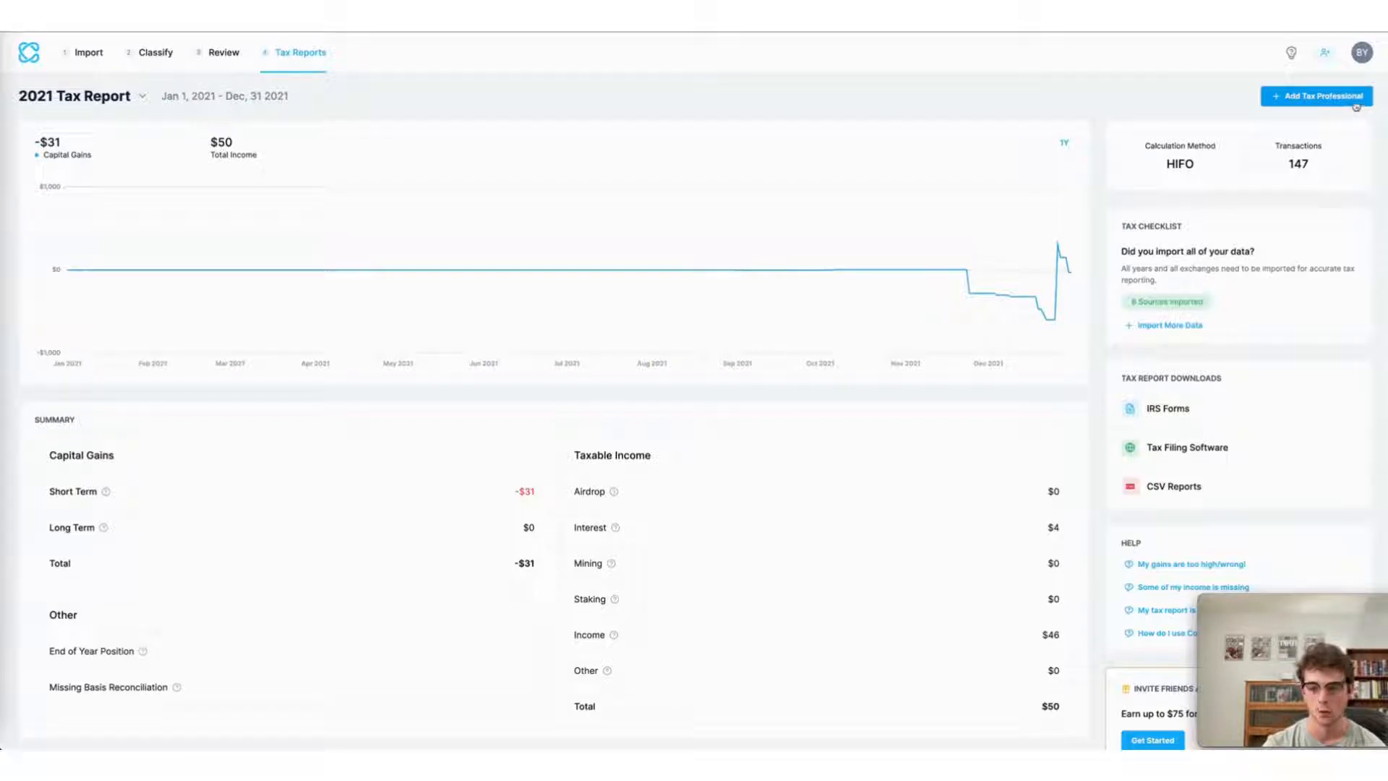
Start an Add Tax Professional invitation, cancel it, then go to the Tax Filing Software exports.
click(1356, 102)
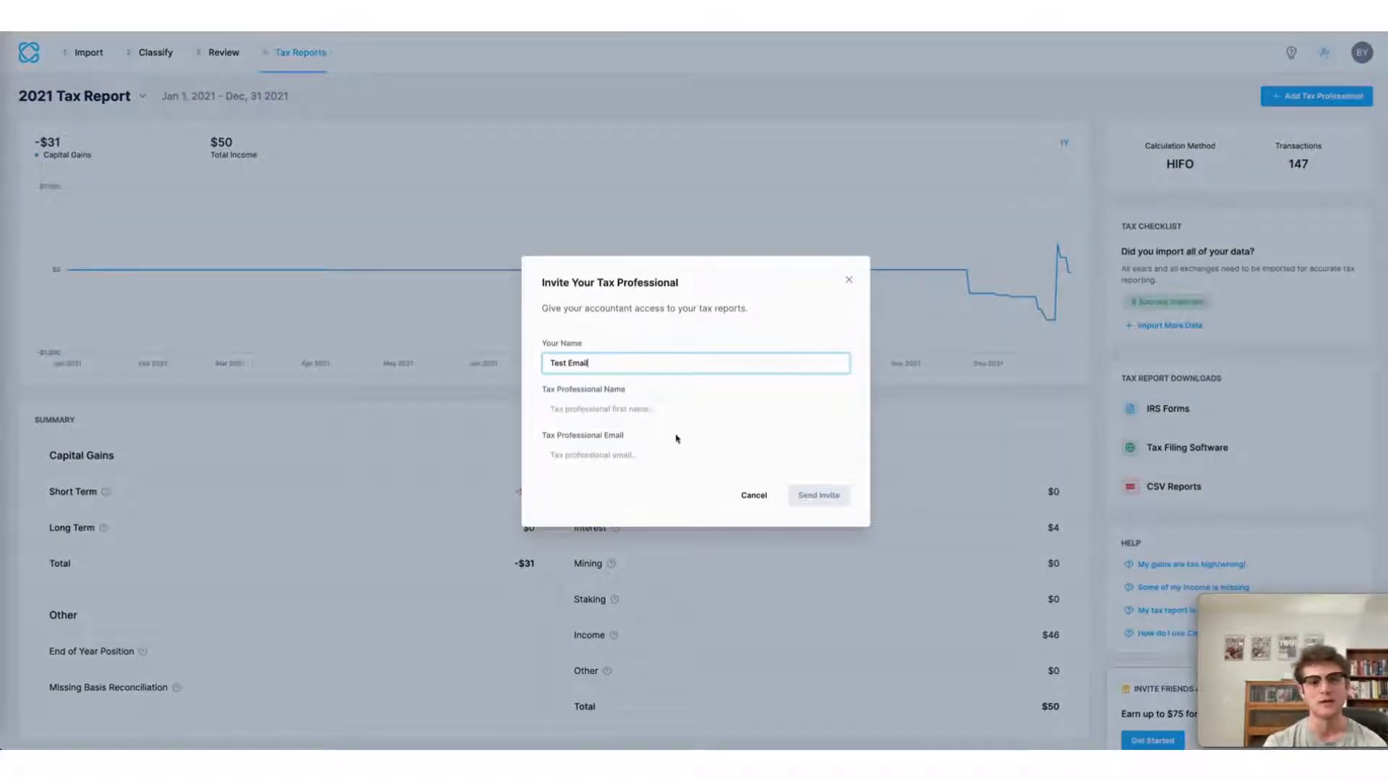
click(636, 408)
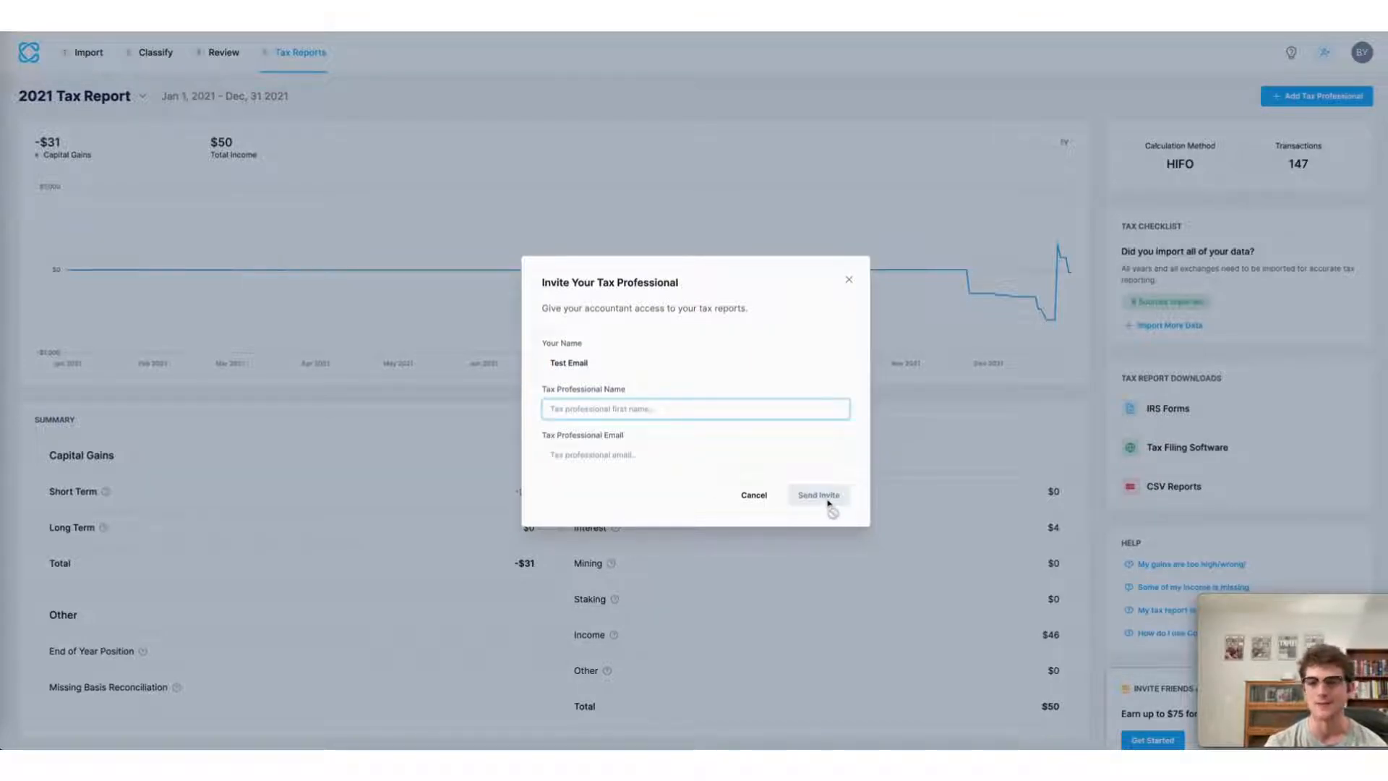
click(775, 521)
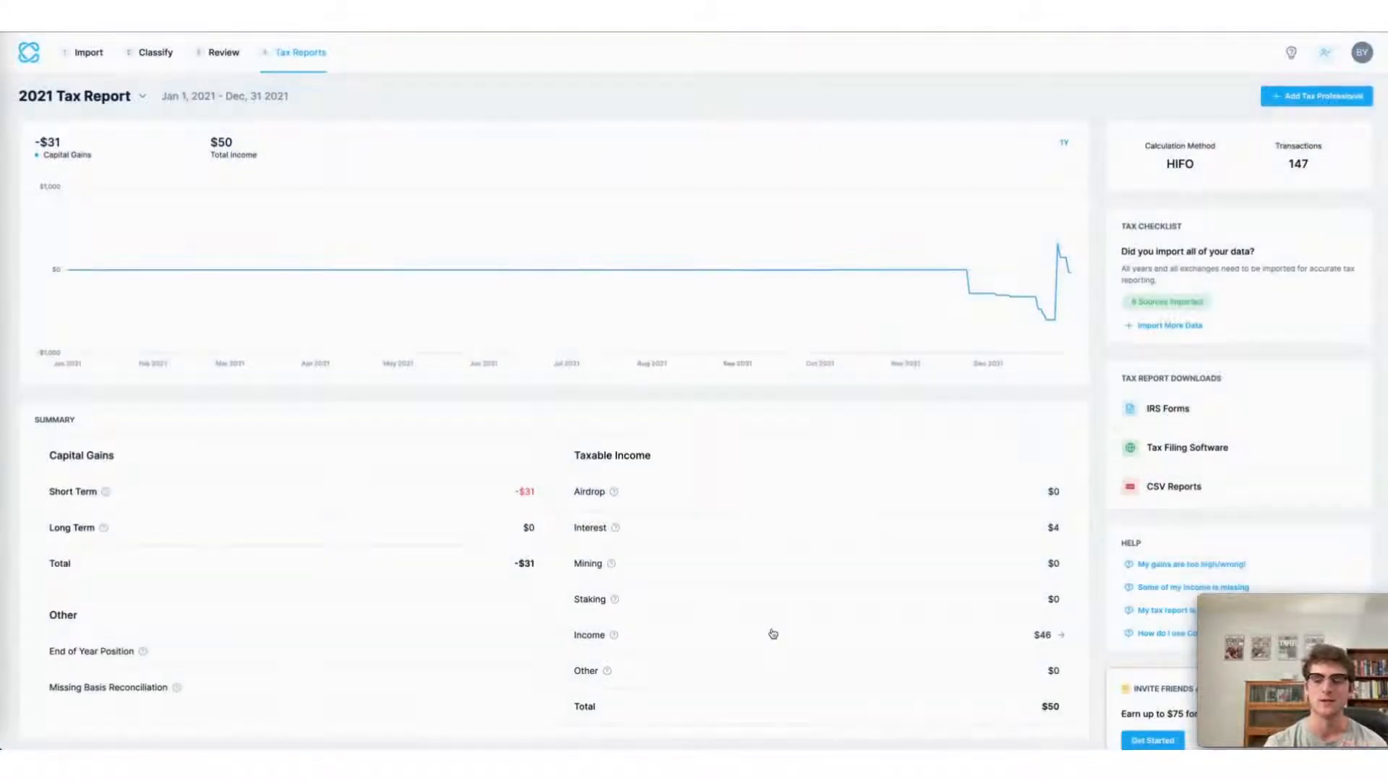
click(1187, 448)
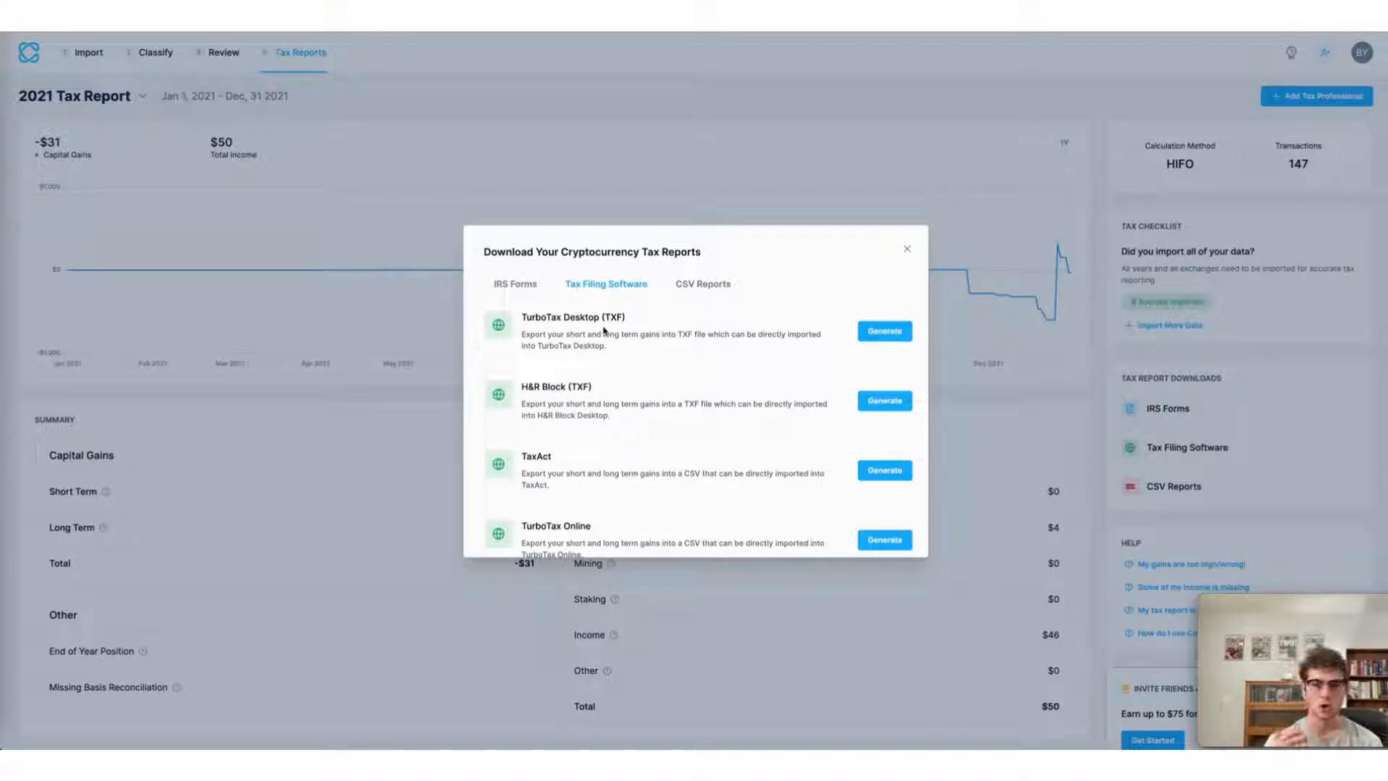
scroll(605, 329, down, 1)
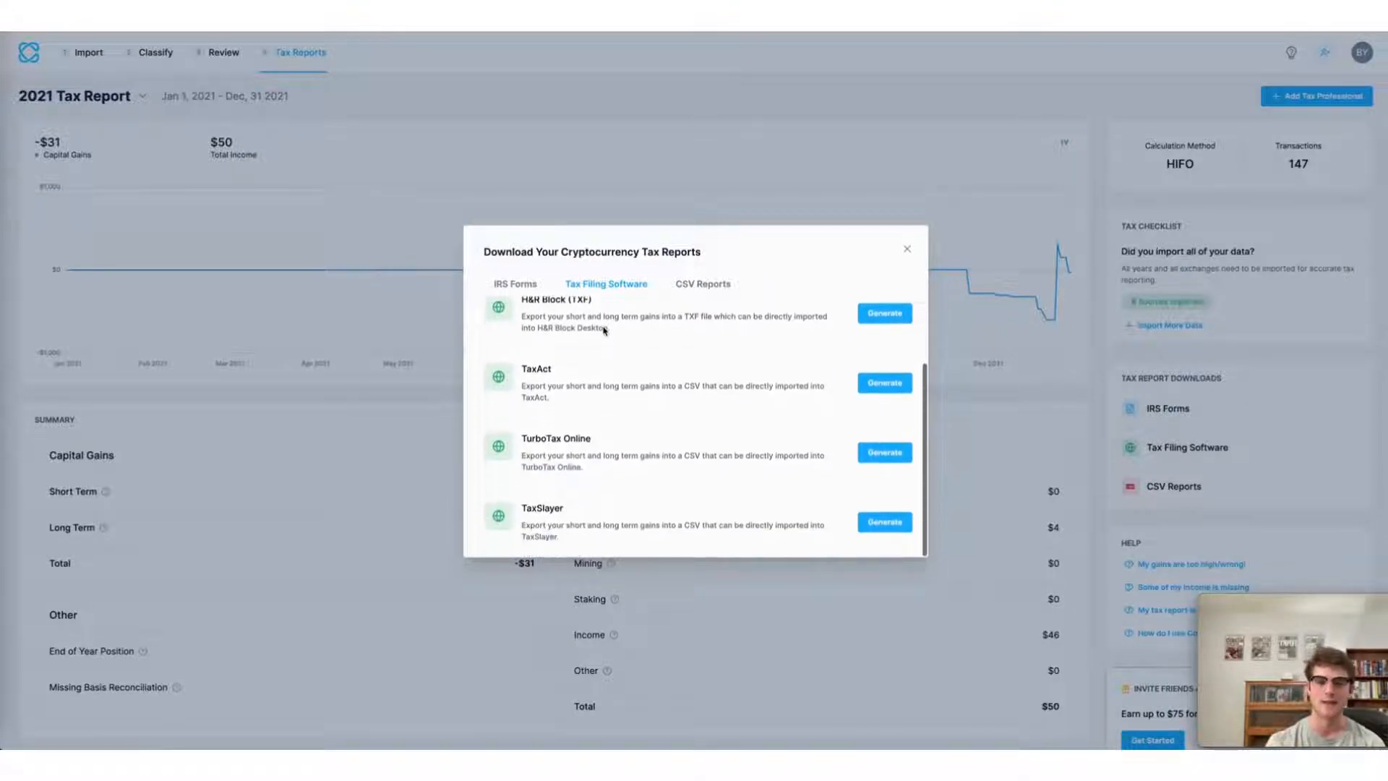
scroll(554, 519, up, 1)
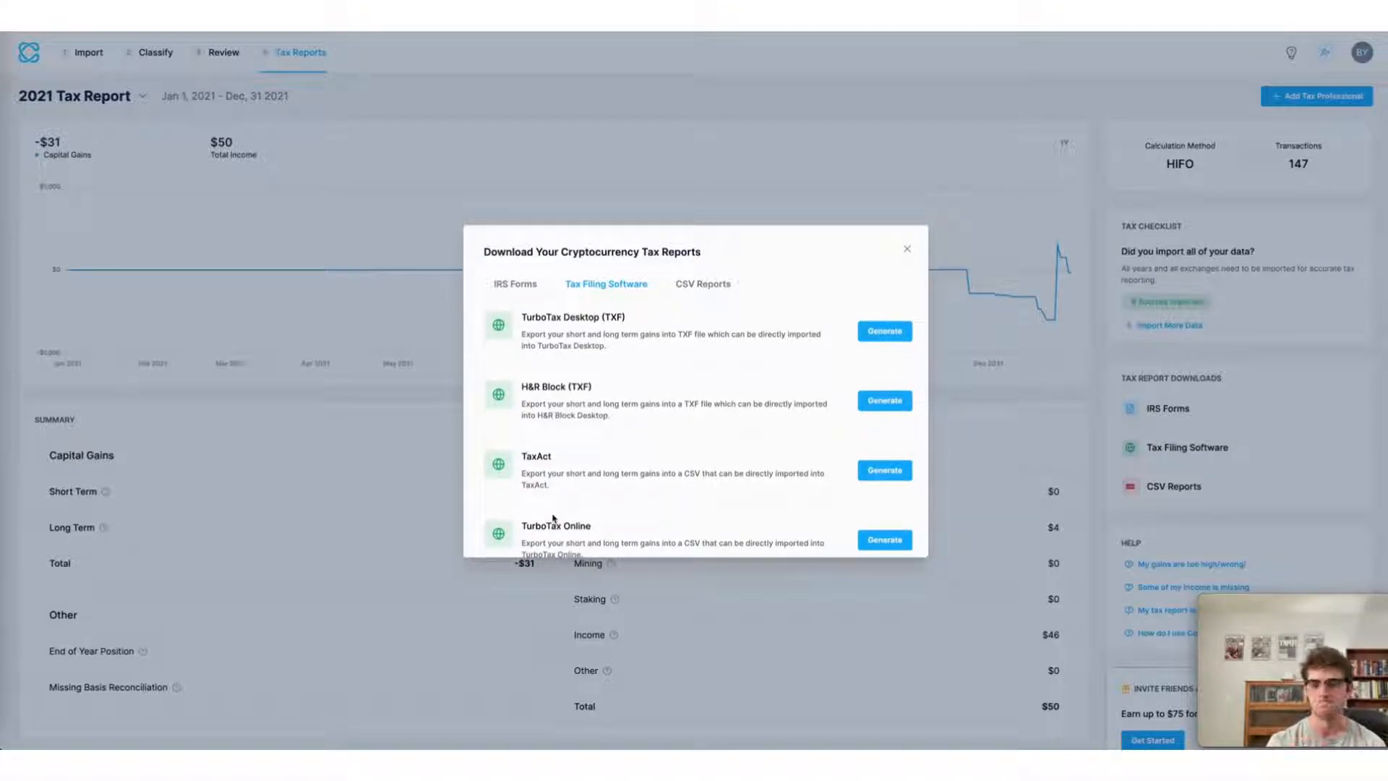
scroll(723, 486, down, 2)
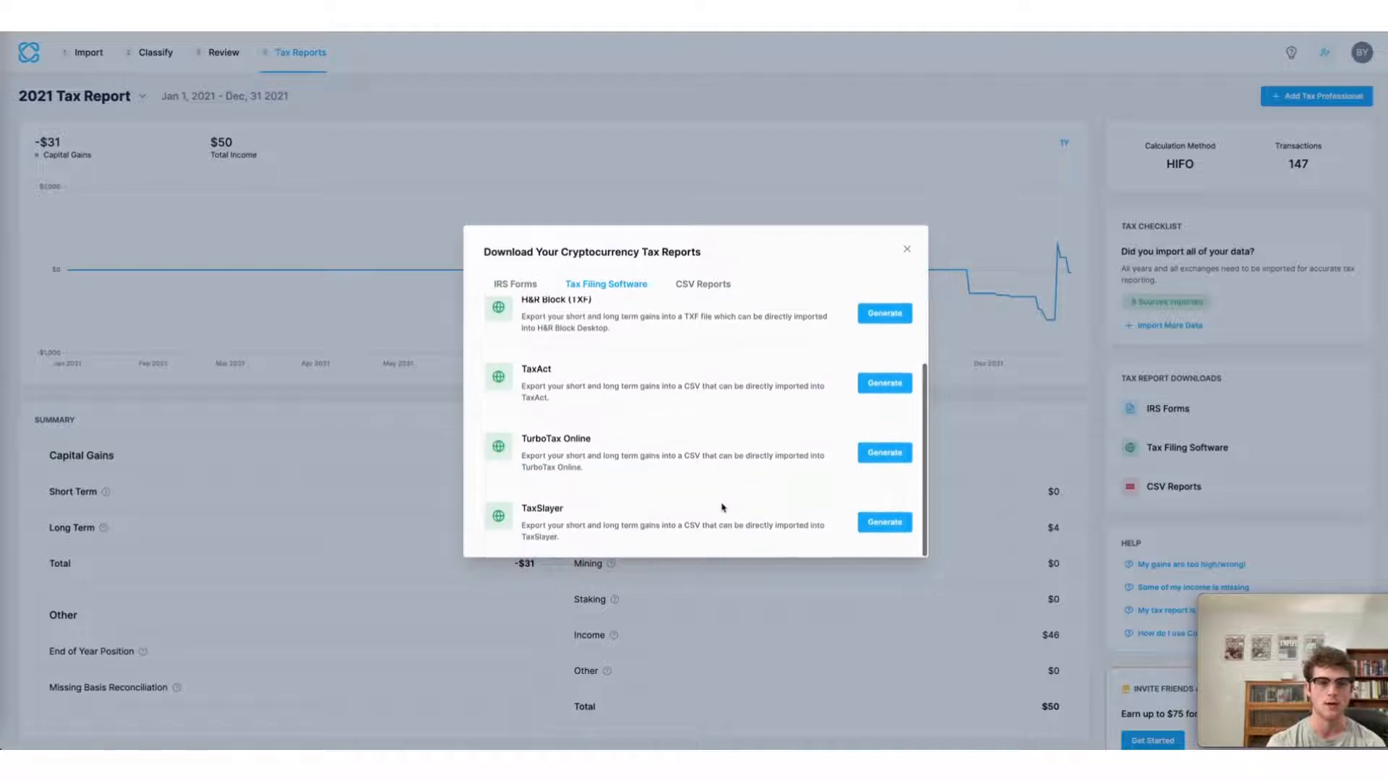
Generate the TaxAct 2021 CSV export and dismiss the Download Succeeded message.
click(883, 382)
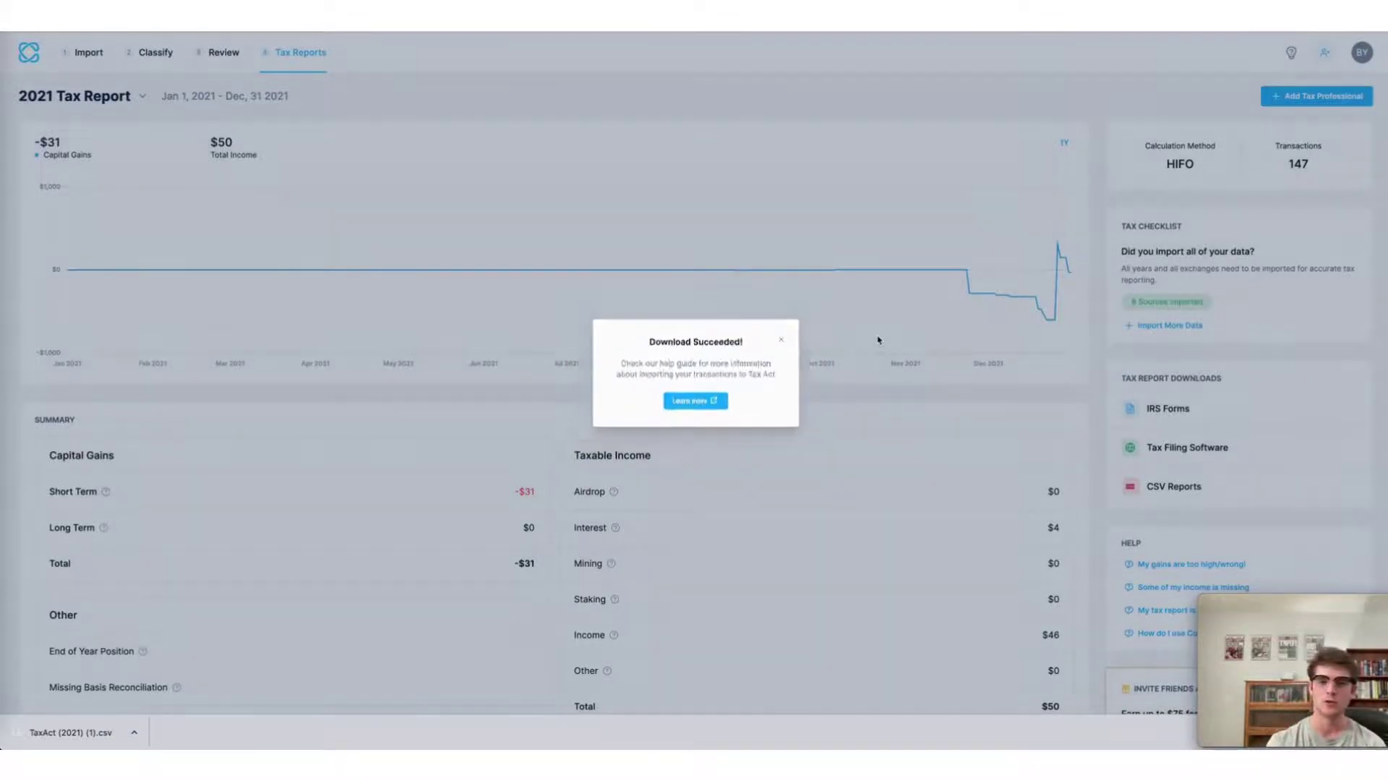
click(878, 340)
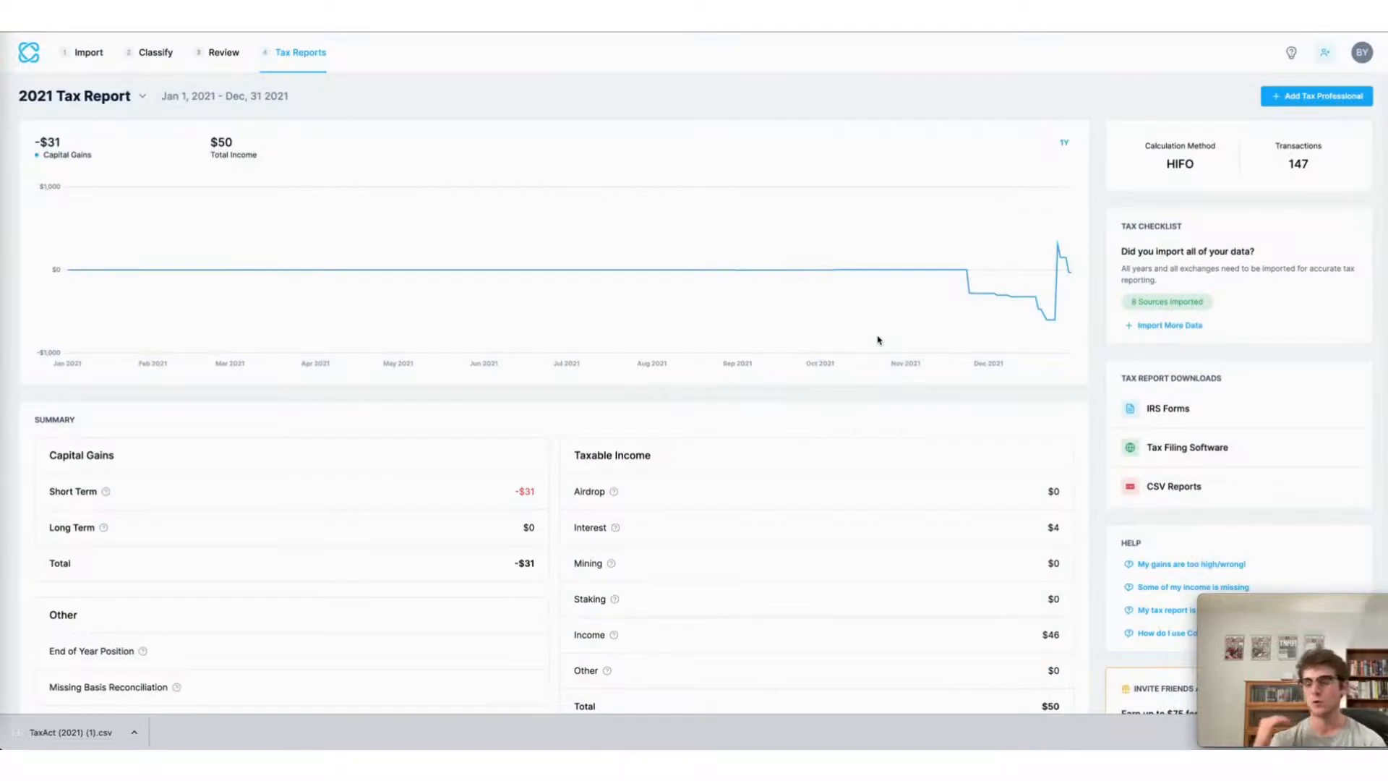